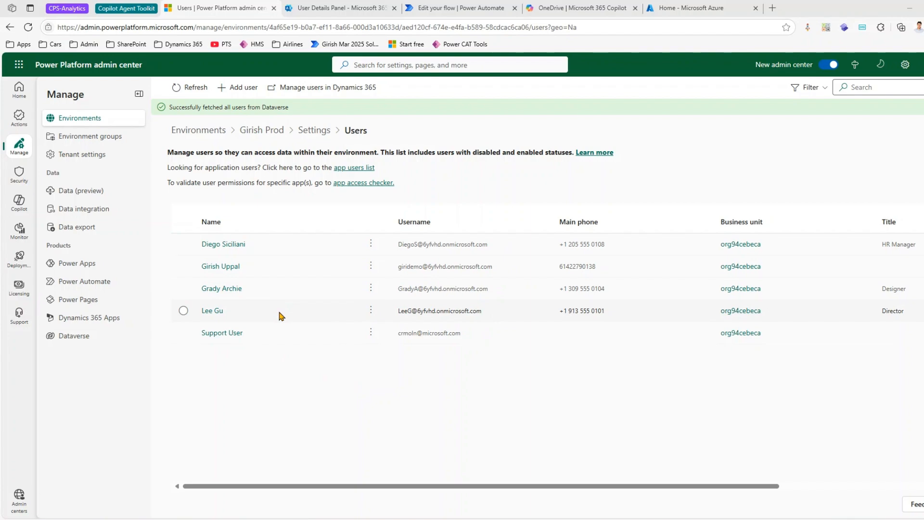
# Open the Add user form for the environment, review the user access requirements, and close it without adding anyone
pyautogui.click(246, 87)
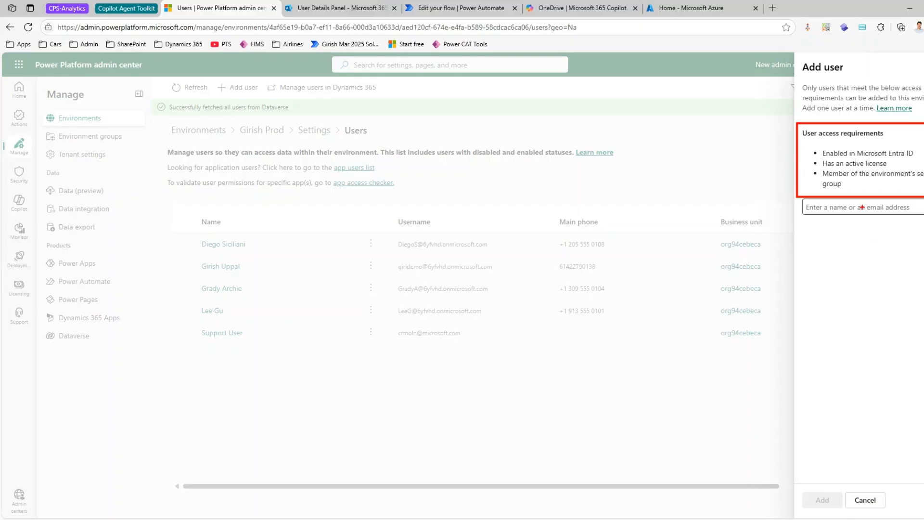
pyautogui.moveTo(859, 266)
pyautogui.mouseDown()
pyautogui.moveTo(832, 243)
pyautogui.moveTo(844, 217)
pyautogui.moveTo(849, 235)
pyautogui.mouseUp()
pyautogui.press('Escape')
pyautogui.click(923, 67)
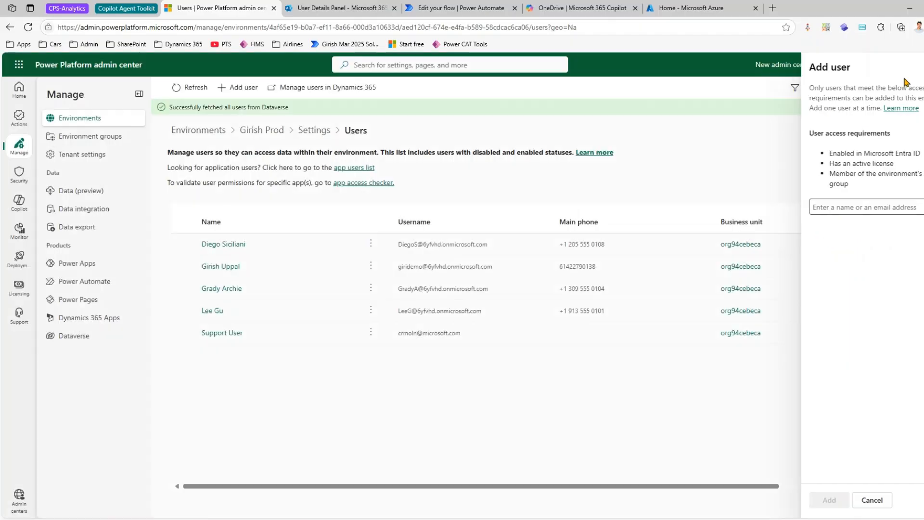
# Open the environment's Teams list from the Users + permissions settings
pyautogui.click(321, 131)
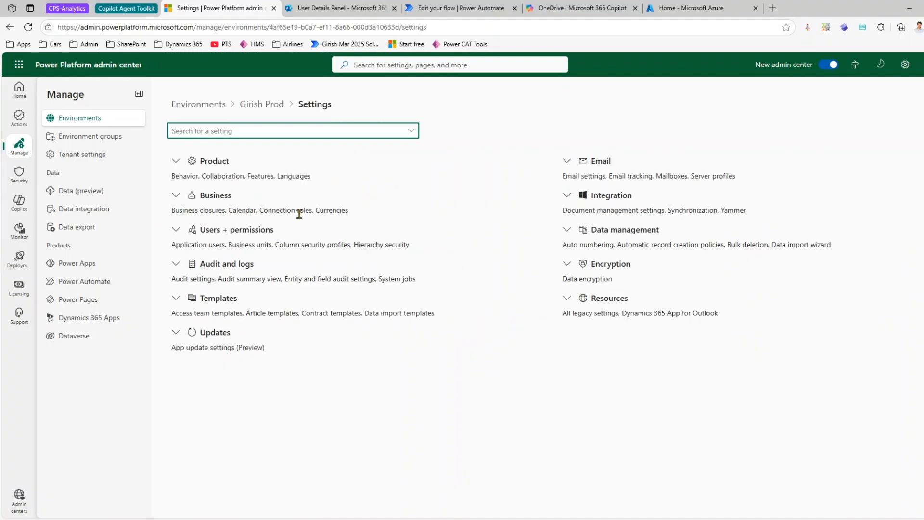
pyautogui.click(177, 234)
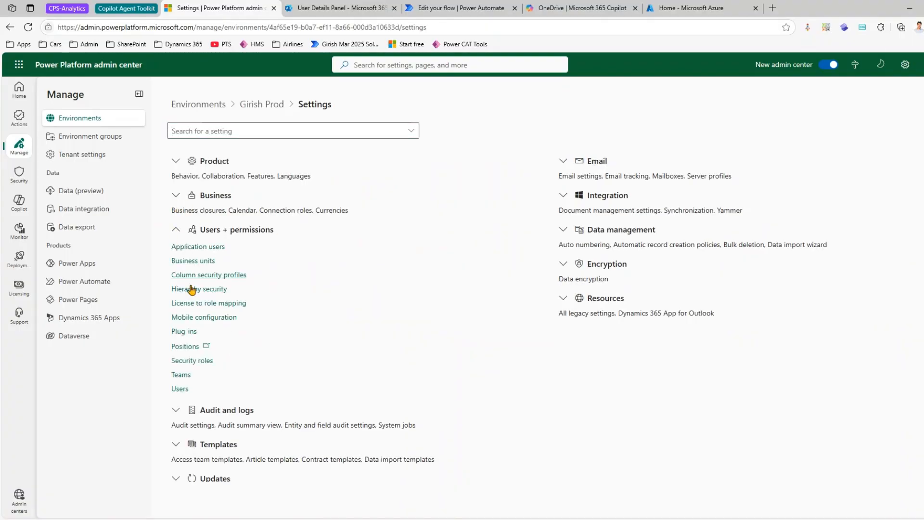
pyautogui.click(185, 376)
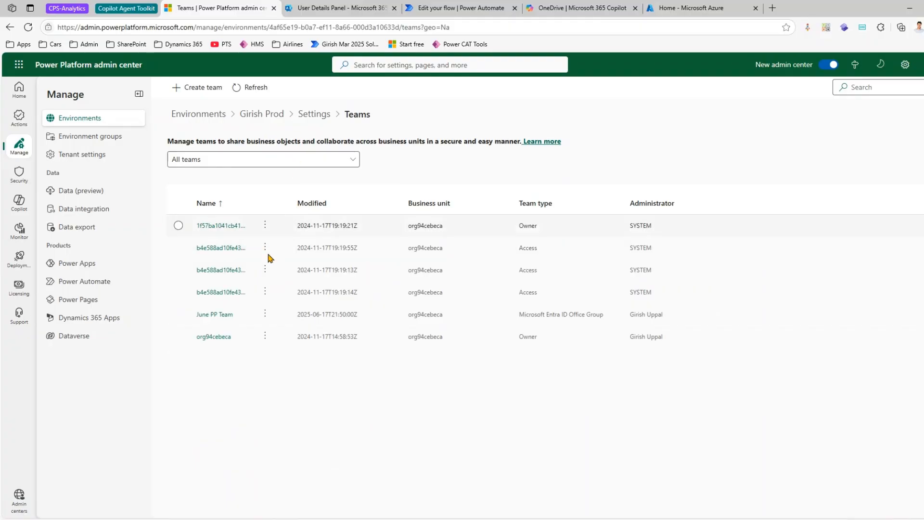
# Open the new team form, review its required fields from team name to team type, and cancel without creating a team
pyautogui.click(211, 90)
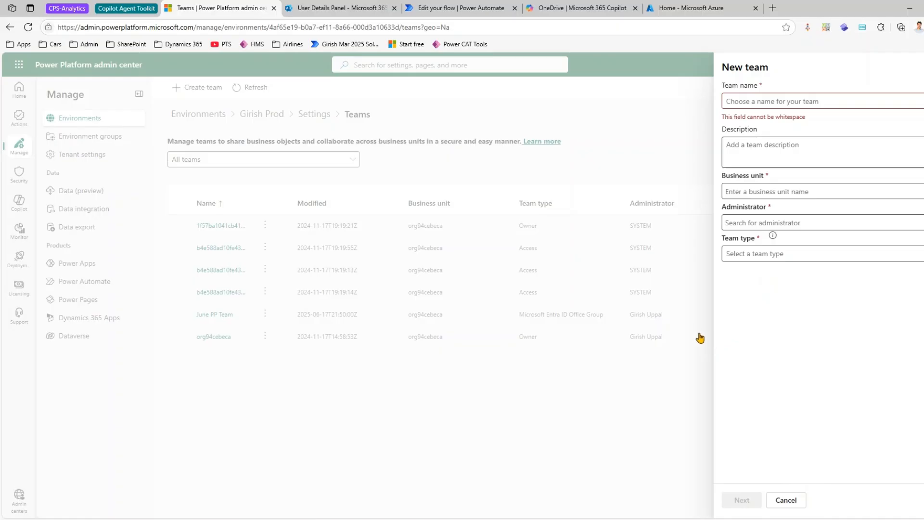
pyautogui.hotkey('ctrl', 't')
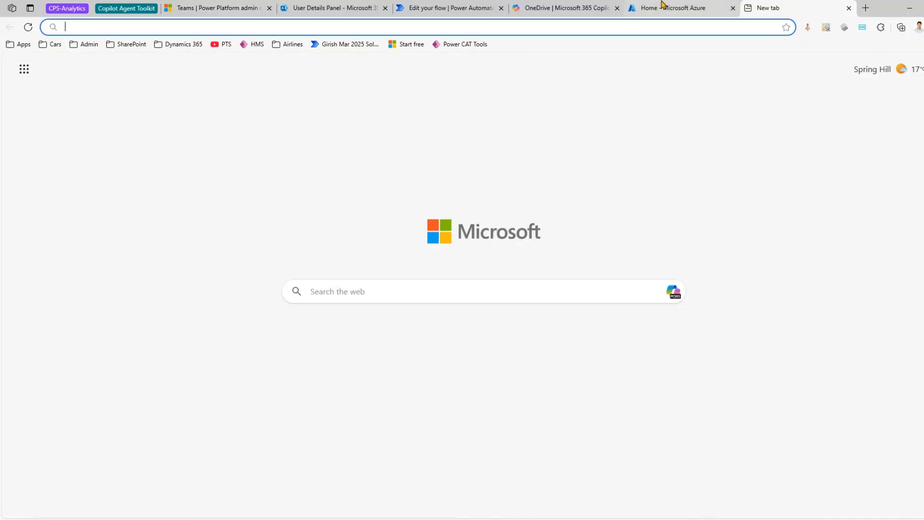
pyautogui.click(215, 7)
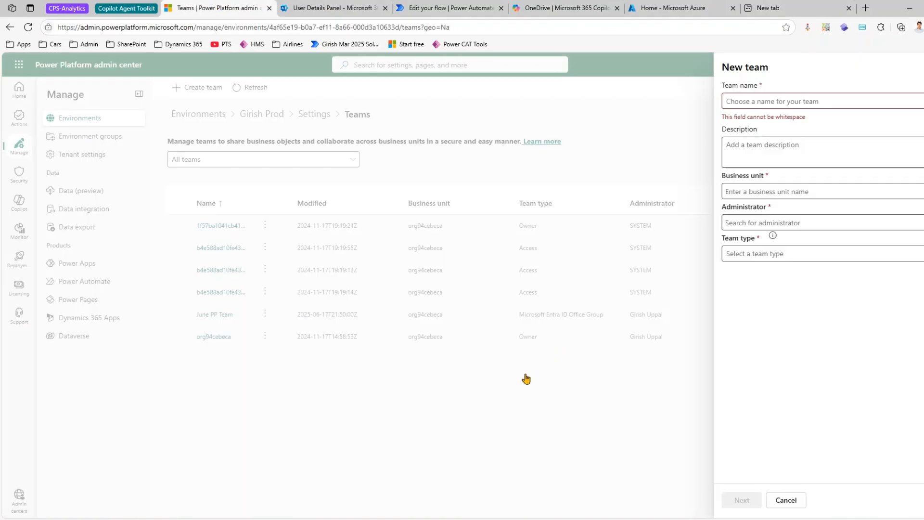
pyautogui.moveTo(407, 357)
pyautogui.mouseDown()
pyautogui.moveTo(464, 352)
pyautogui.moveTo(441, 393)
pyautogui.mouseUp()
pyautogui.moveTo(483, 350); pyautogui.dragTo(486, 391)
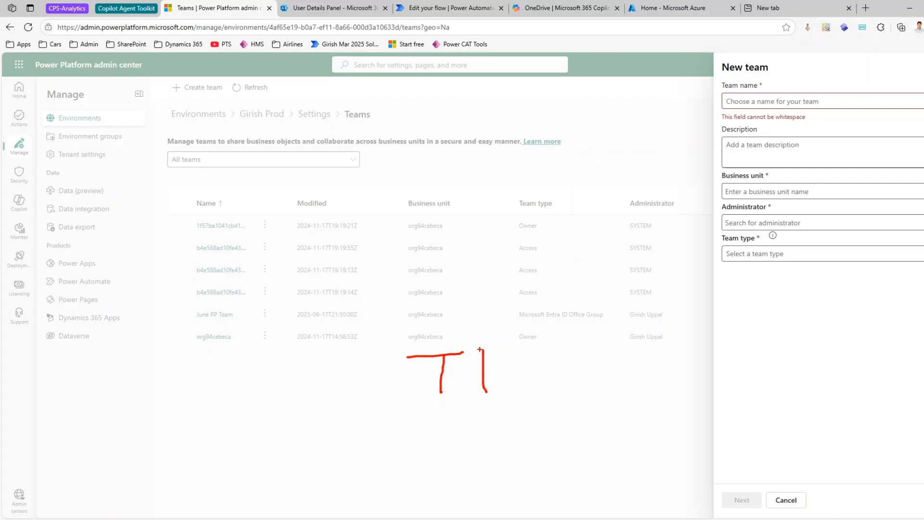
pyautogui.moveTo(588, 343)
pyautogui.mouseDown()
pyautogui.moveTo(596, 371)
pyautogui.moveTo(639, 340)
pyautogui.mouseUp()
pyautogui.moveTo(520, 372)
pyautogui.mouseDown()
pyautogui.moveTo(565, 372)
pyautogui.moveTo(560, 385)
pyautogui.mouseUp()
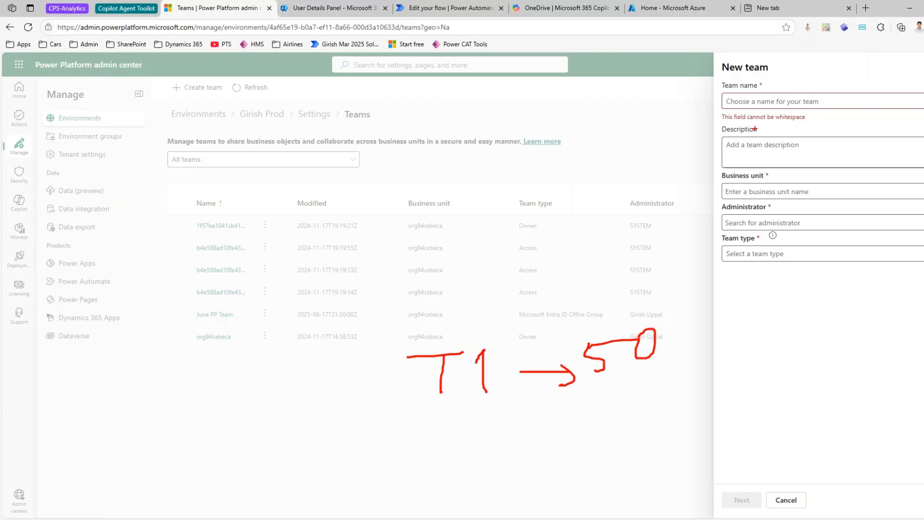
pyautogui.moveTo(712, 104); pyautogui.dragTo(732, 98)
pyautogui.moveTo(703, 260)
pyautogui.mouseDown()
pyautogui.moveTo(749, 252)
pyautogui.moveTo(732, 265)
pyautogui.mouseUp()
pyautogui.press('Escape')
pyautogui.click(790, 501)
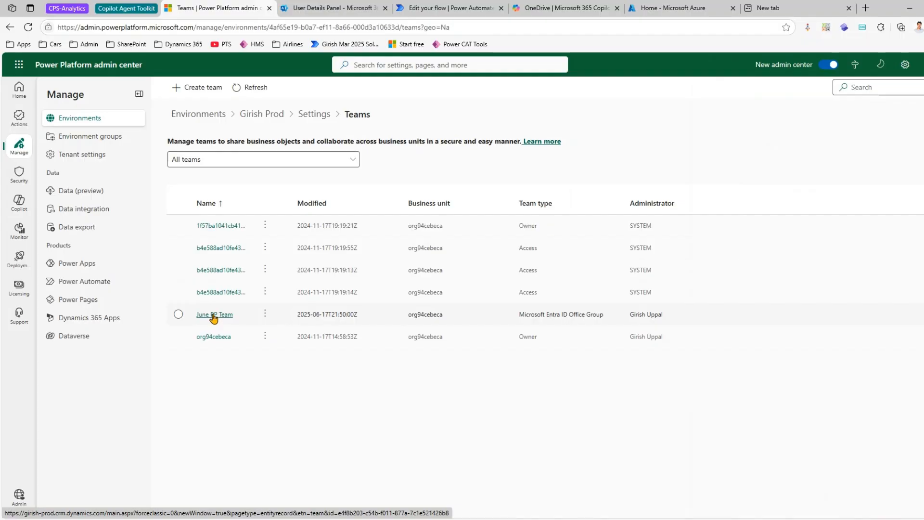
# Return to the environment settings and open the Users list under Users + permissions
pyautogui.click(314, 114)
pyautogui.click(176, 229)
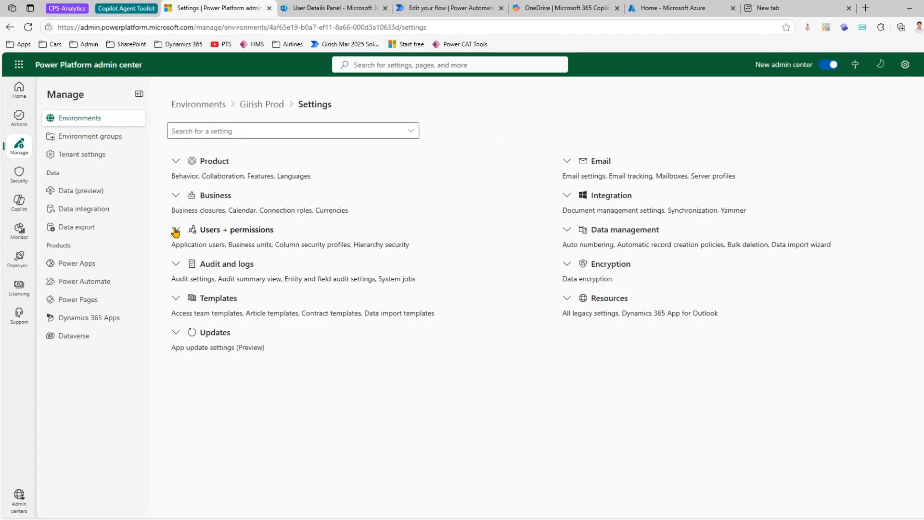
pyautogui.click(184, 389)
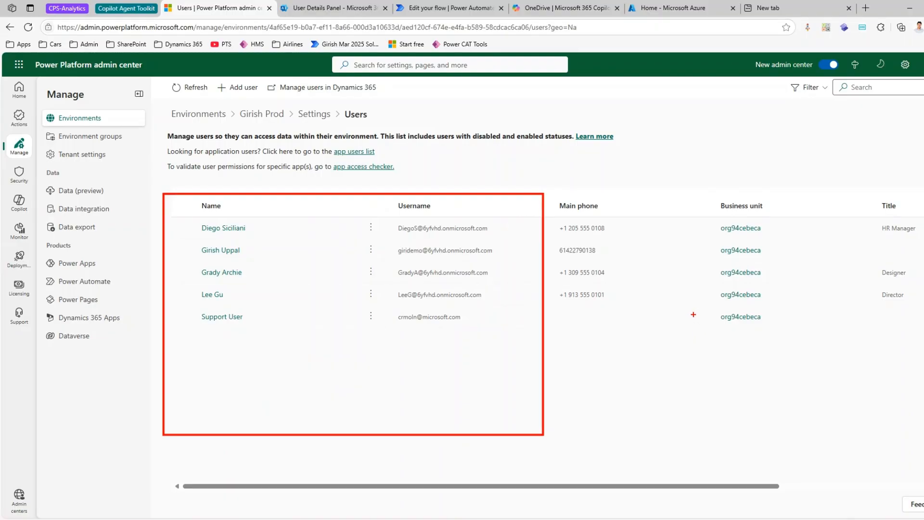
# Switch to the Sync Users flow in Power Automate and review the parameters of its manual trigger, Compose and Force Sync user actions
pyautogui.click(325, 8)
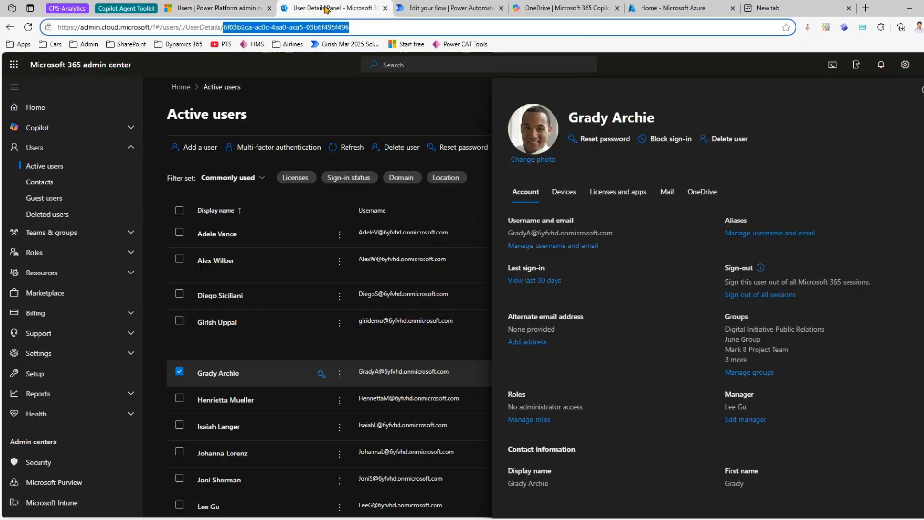
pyautogui.click(423, 8)
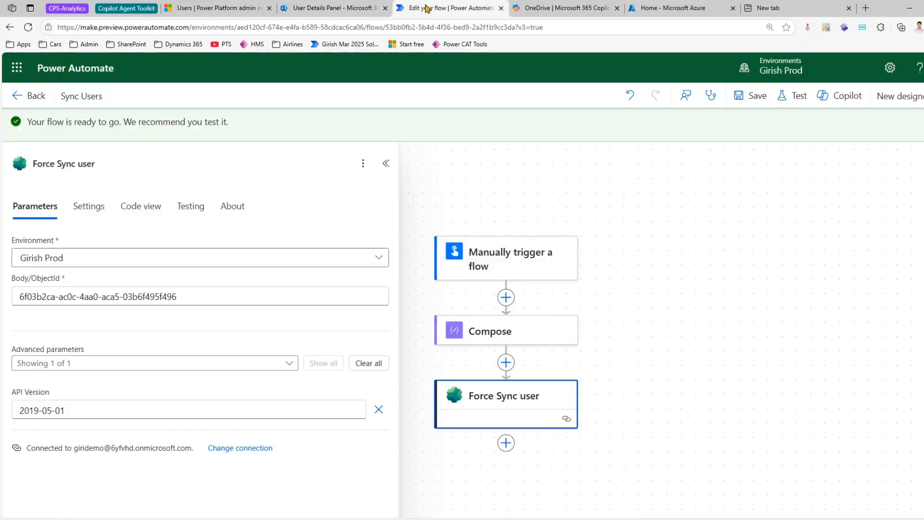
pyautogui.click(518, 263)
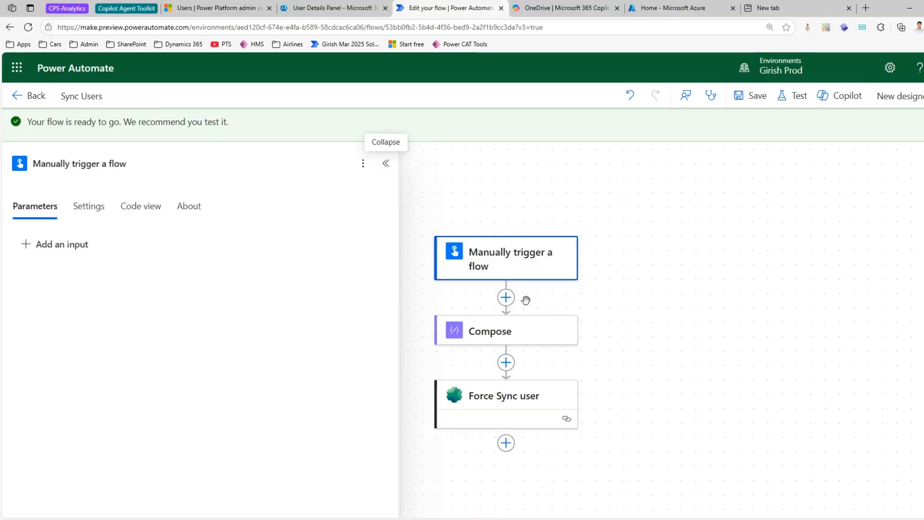
pyautogui.click(526, 334)
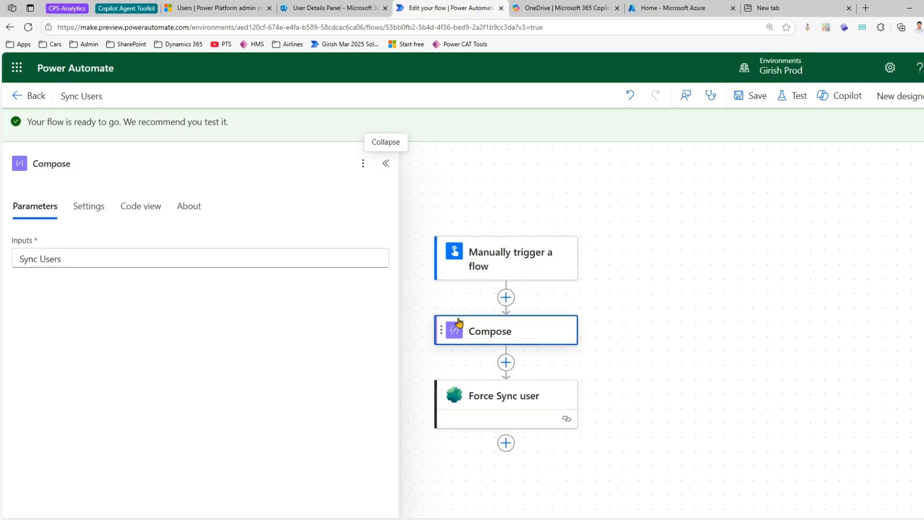
pyautogui.click(477, 405)
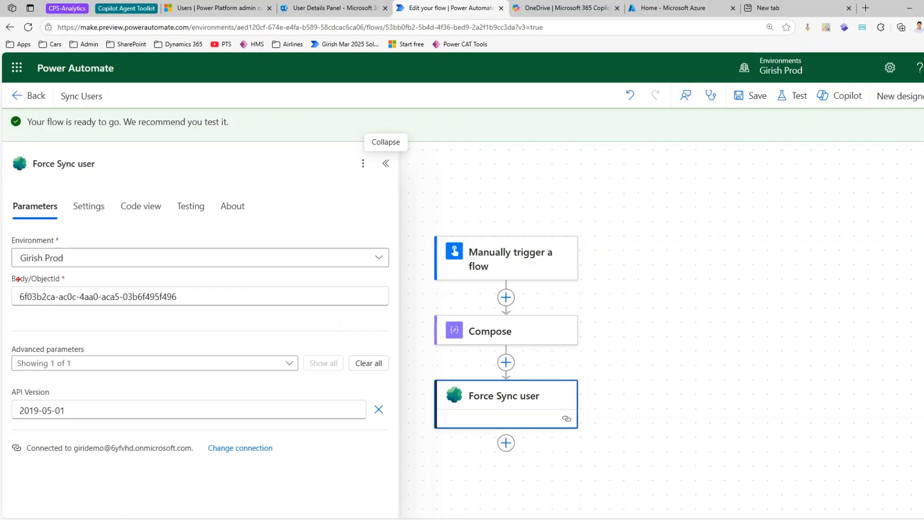
pyautogui.moveTo(8, 286)
pyautogui.mouseDown()
pyautogui.moveTo(62, 316)
pyautogui.moveTo(206, 313)
pyautogui.mouseUp()
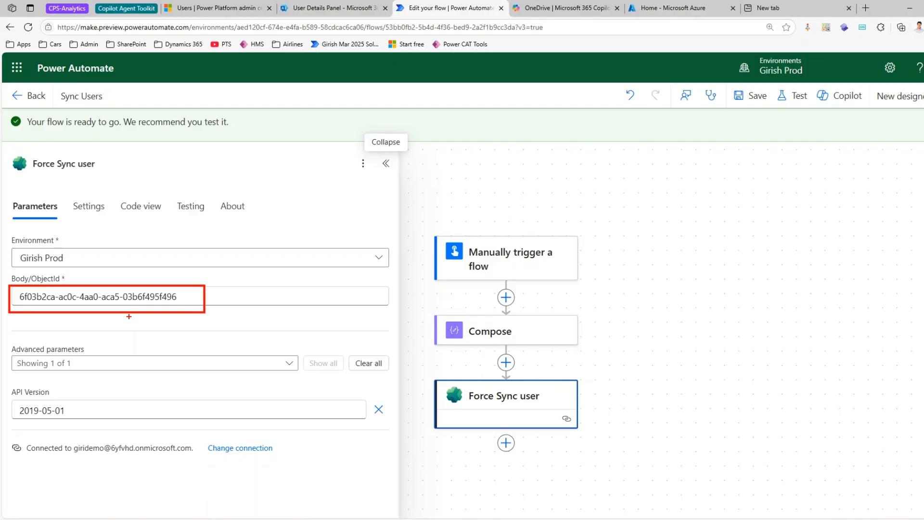
pyautogui.press('Escape')
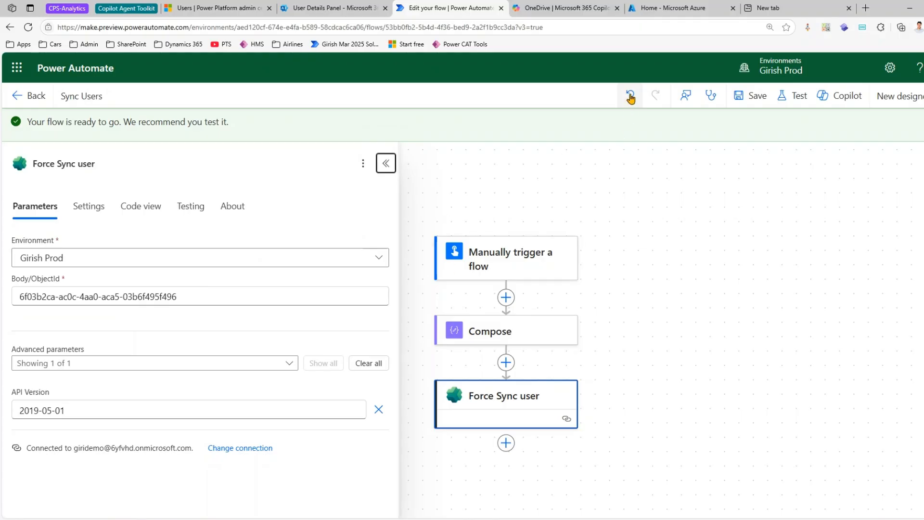
# Switch to the Azure portal and display all users in Microsoft Entra ID
pyautogui.click(670, 8)
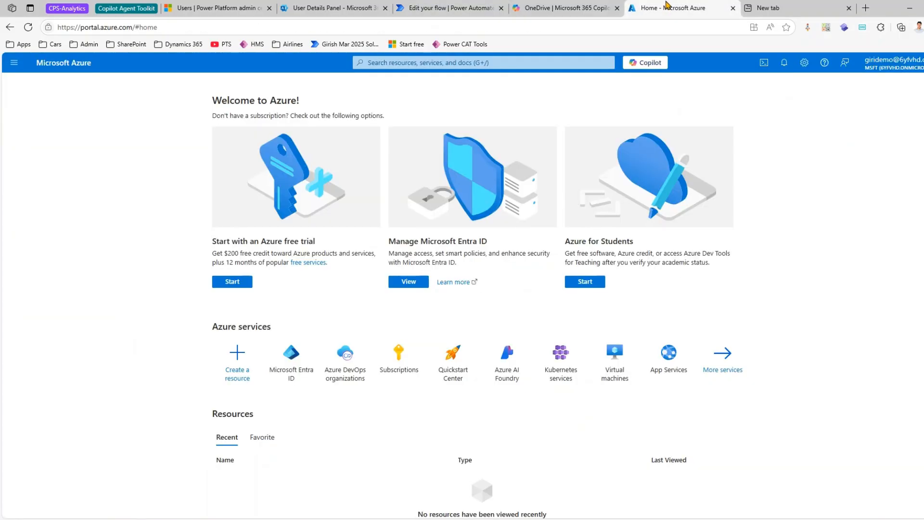
pyautogui.click(14, 63)
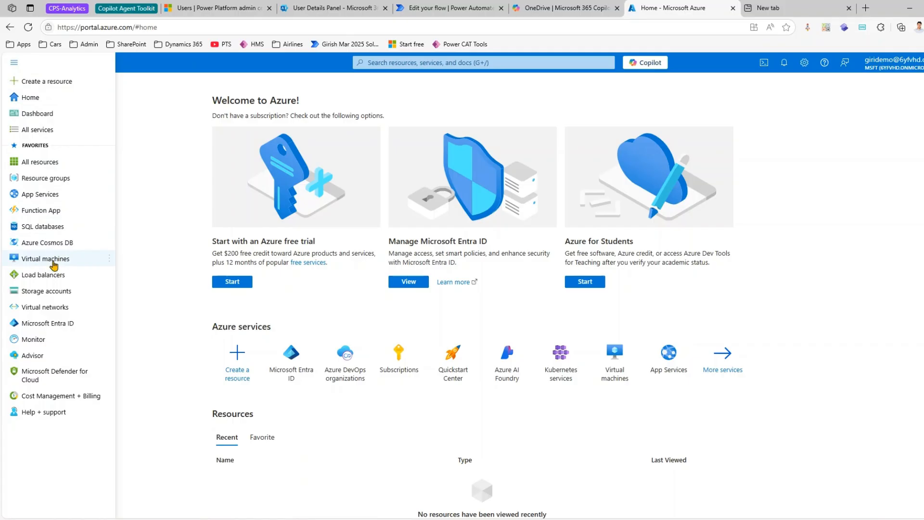
pyautogui.click(64, 325)
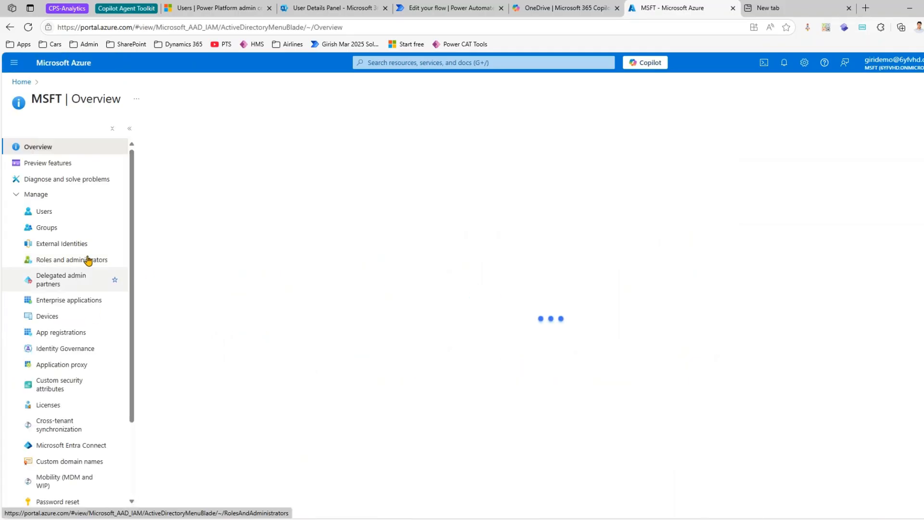
pyautogui.click(58, 226)
pyautogui.click(55, 210)
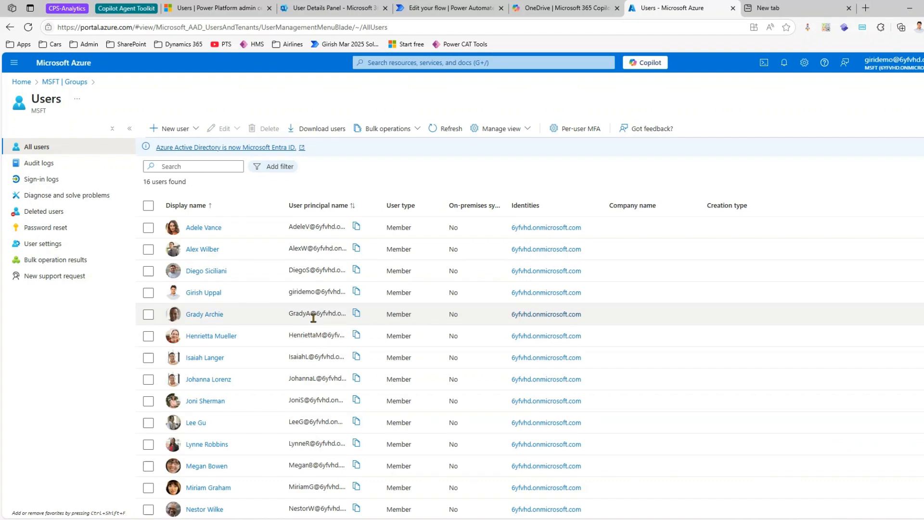
pyautogui.scroll(-1, 250, 376)
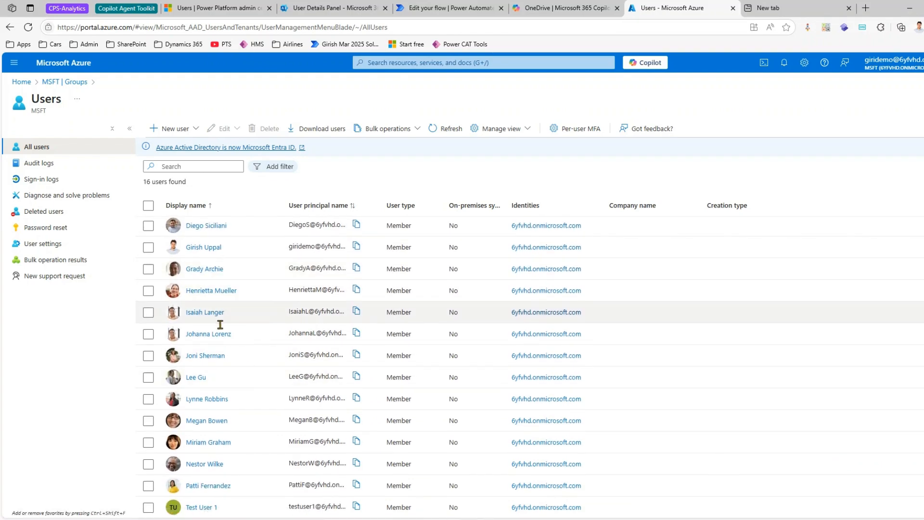
pyautogui.scroll(1, 197, 241)
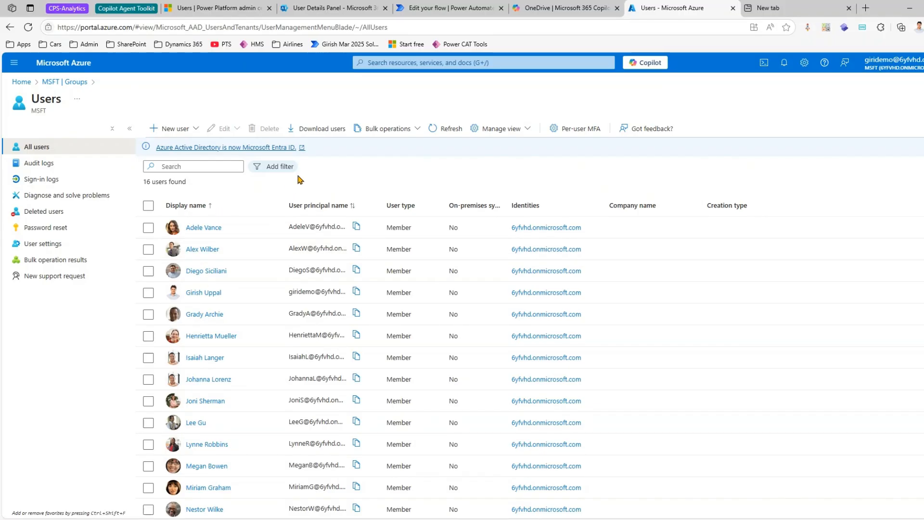
# Export all Entra ID users to a CSV file named AzureADCSV and download the finished file
pyautogui.click(333, 131)
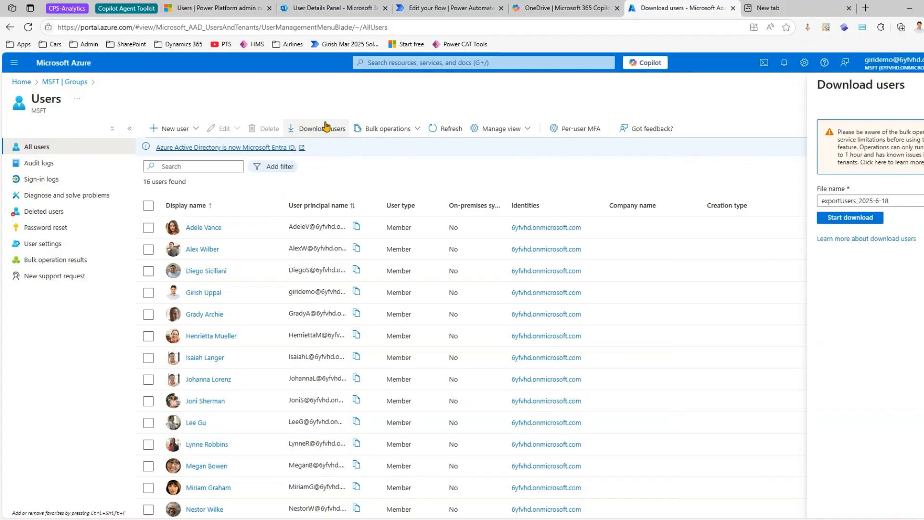
pyautogui.click(894, 200)
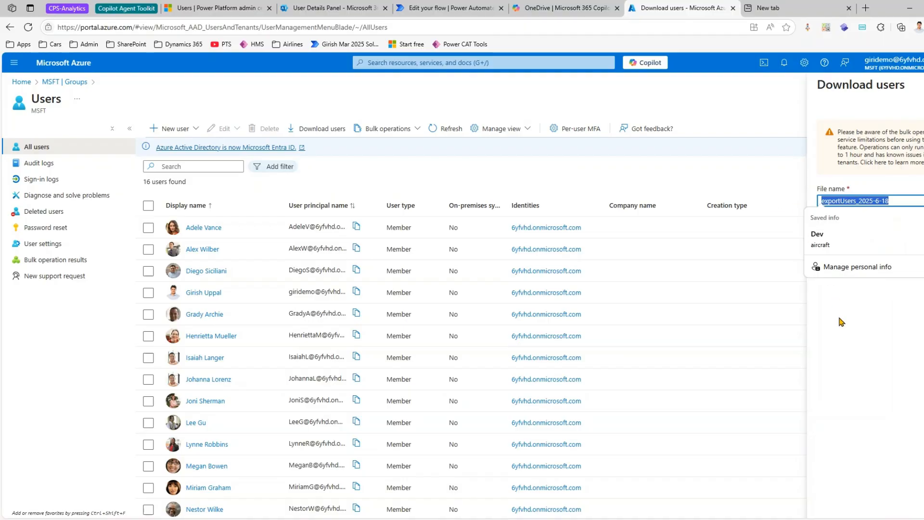
pyautogui.write('AzureADCSV')
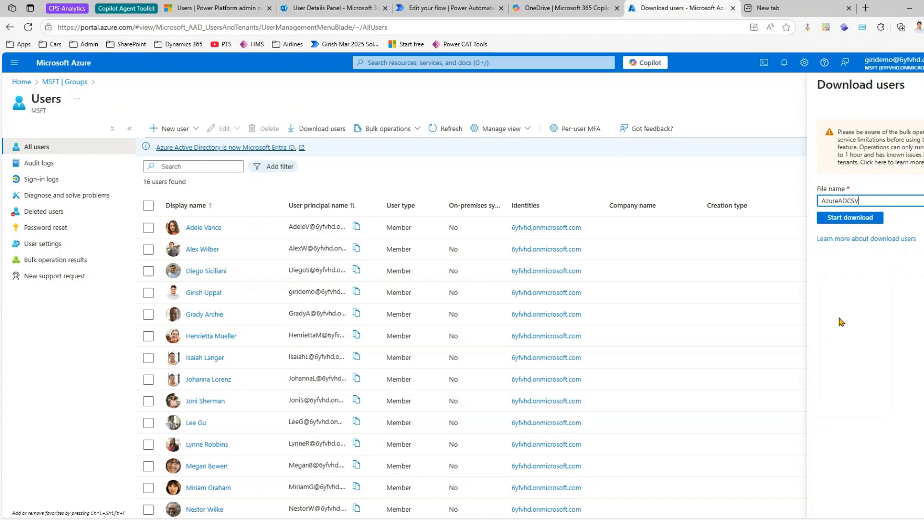
pyautogui.click(860, 220)
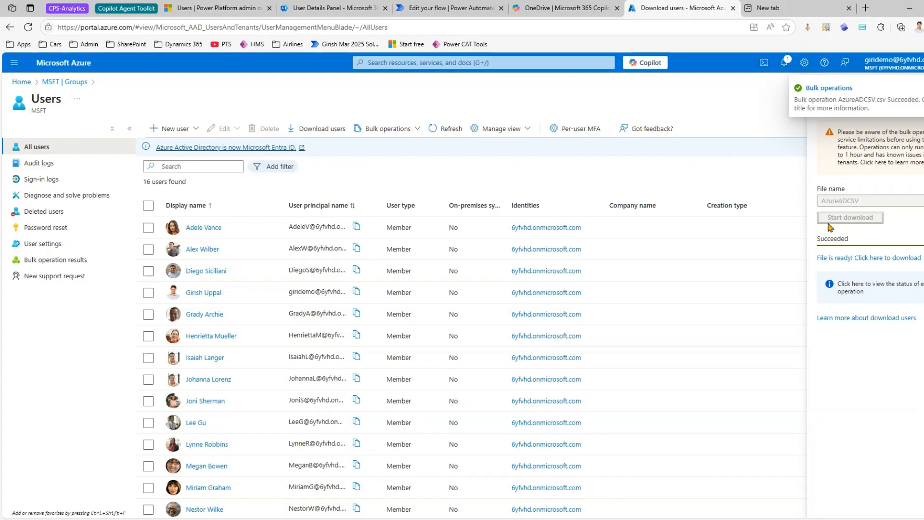
pyautogui.click(883, 258)
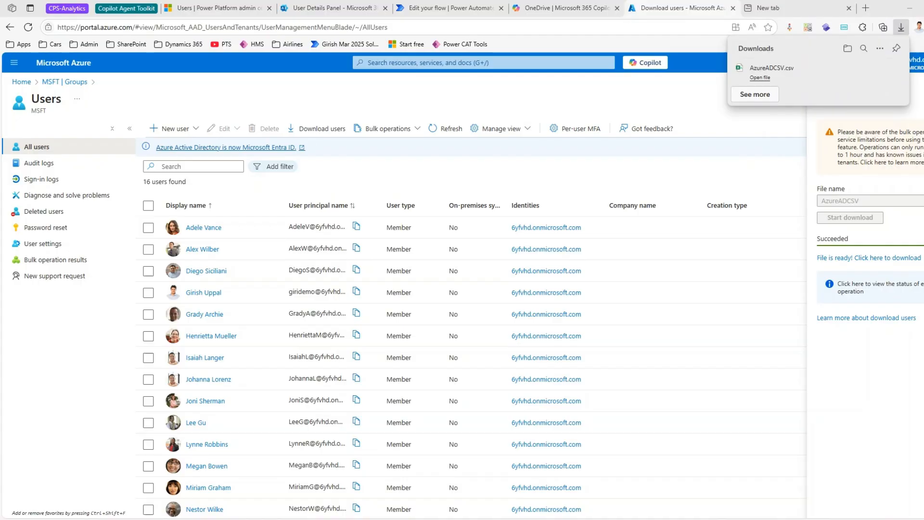
# Open the downloaded user CSV in Excel and save it in Downloads as the Excel workbook AzureADCSV.xlsx
pyautogui.moveTo(923, 89); pyautogui.dragTo(534, 90)
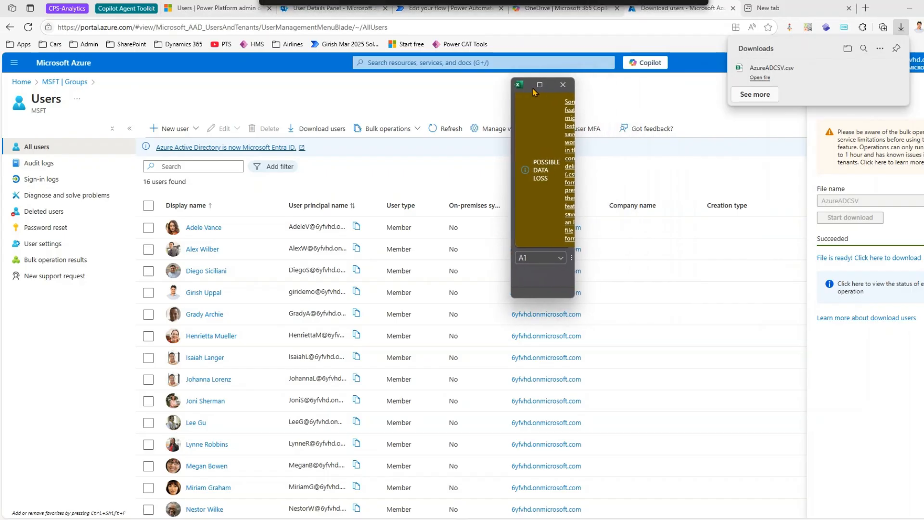
pyautogui.click(540, 85)
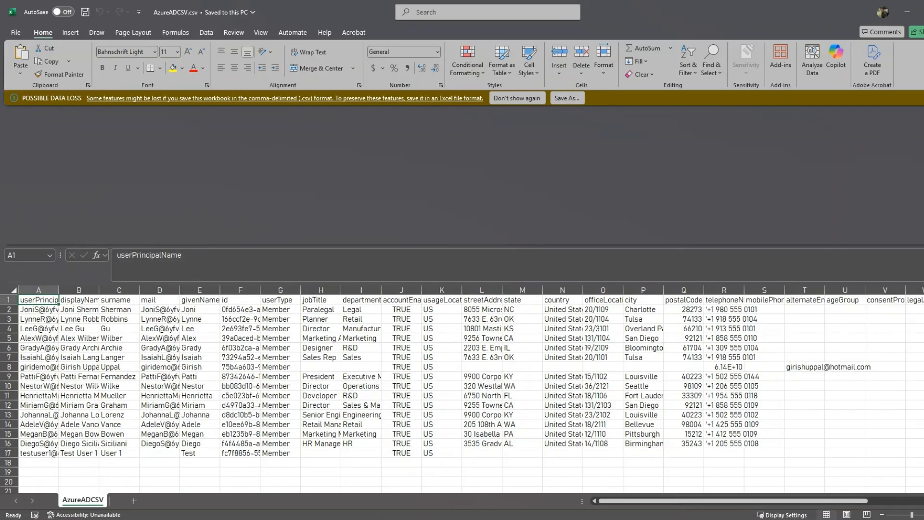
pyautogui.click(567, 98)
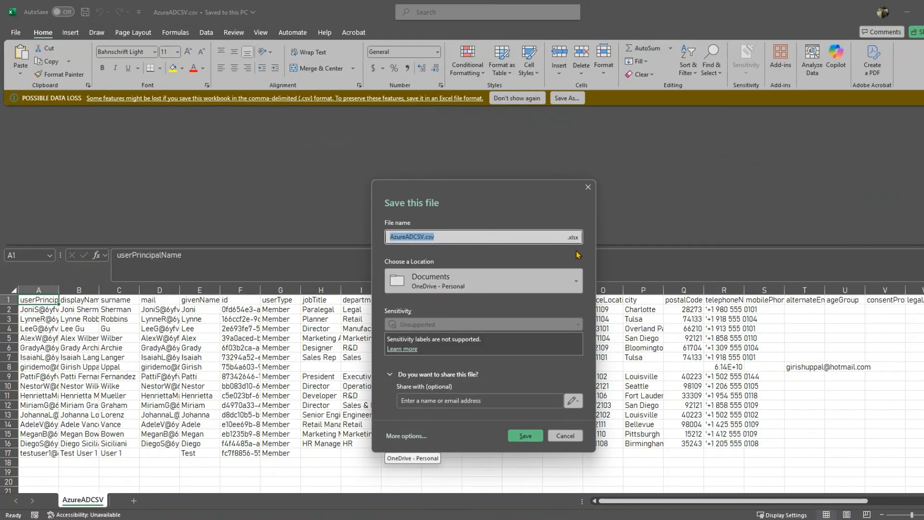
pyautogui.click(406, 436)
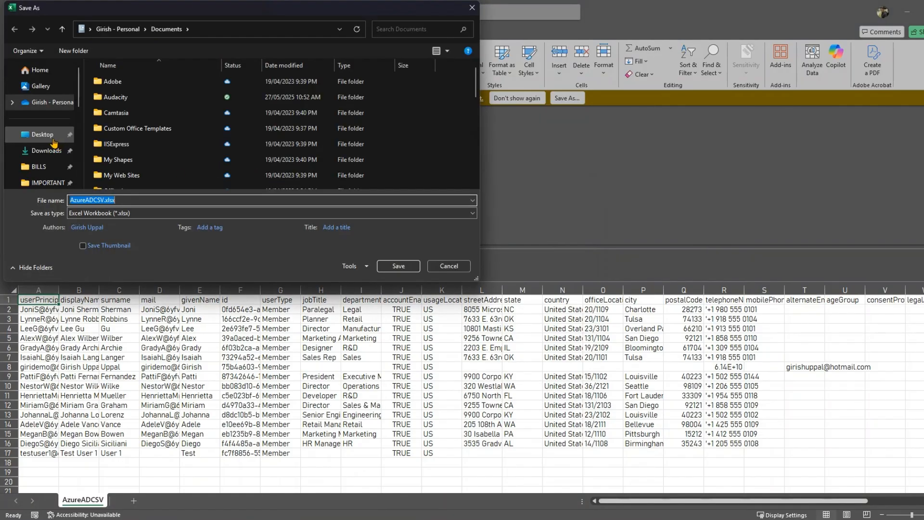
pyautogui.click(46, 150)
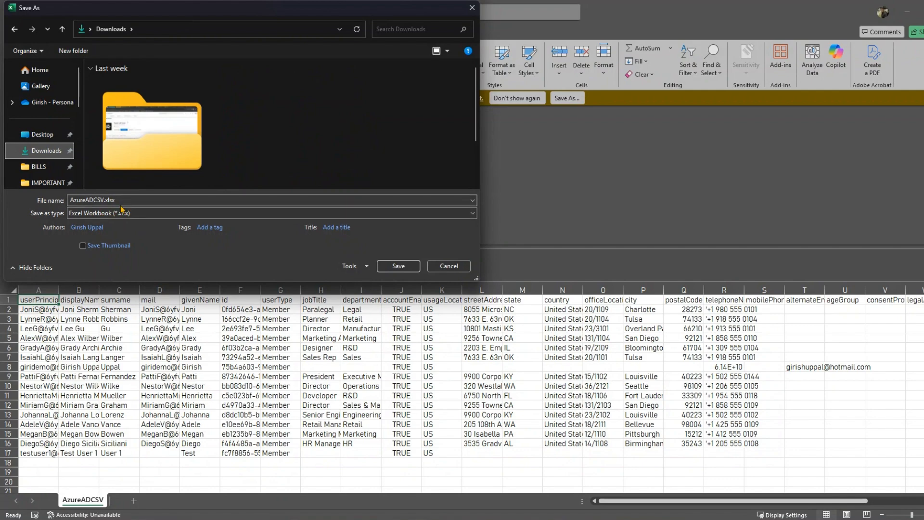
pyautogui.click(400, 266)
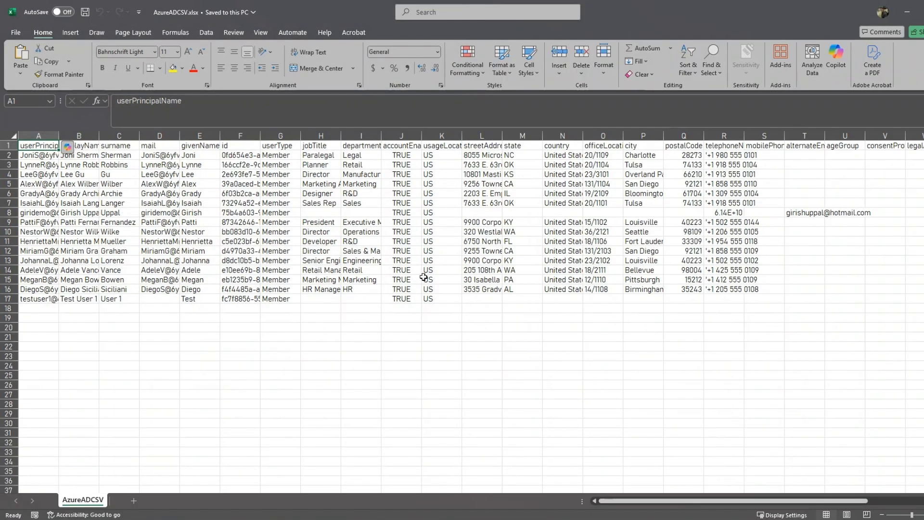
# Autofit the width of all columns in the AzureADCSV sheet to their contents
pyautogui.click(340, 381)
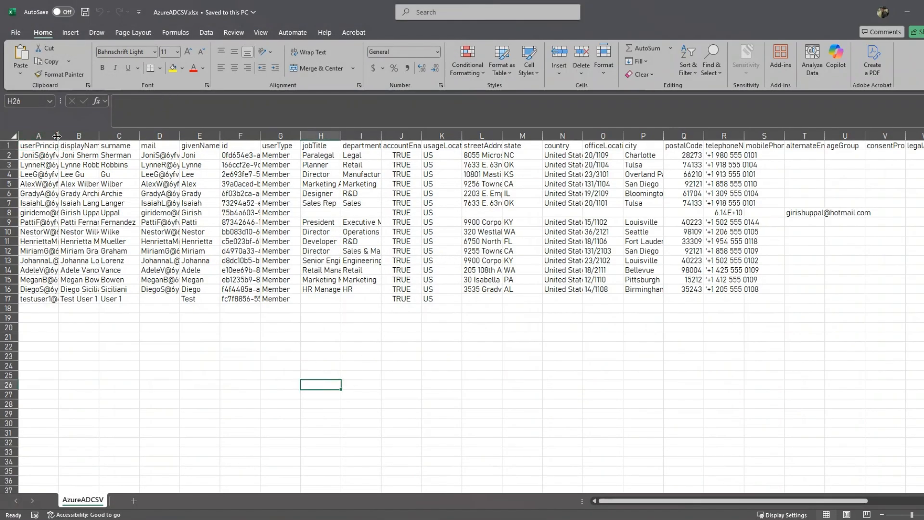
pyautogui.click(13, 136)
pyautogui.moveTo(57, 136); pyautogui.dragTo(56, 136)
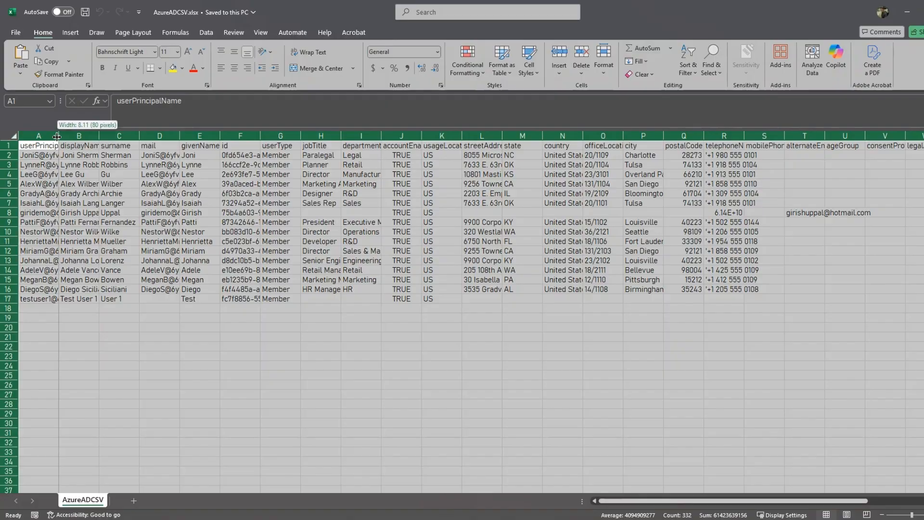
pyautogui.doubleClick(57, 136)
# Examine the exported user fields from userPrincipalName across to jobTitle
pyautogui.click(69, 148)
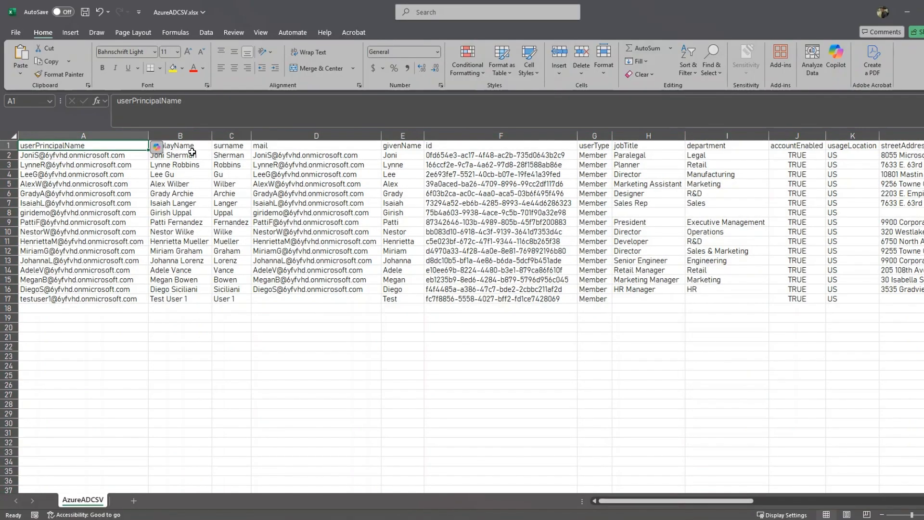
pyautogui.click(192, 152)
pyautogui.click(185, 193)
pyautogui.click(226, 184)
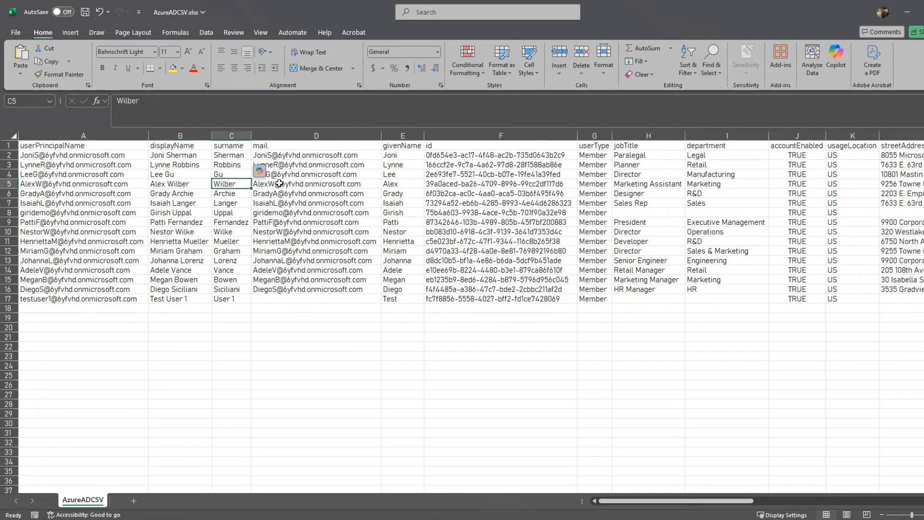
pyautogui.click(320, 181)
pyautogui.click(413, 167)
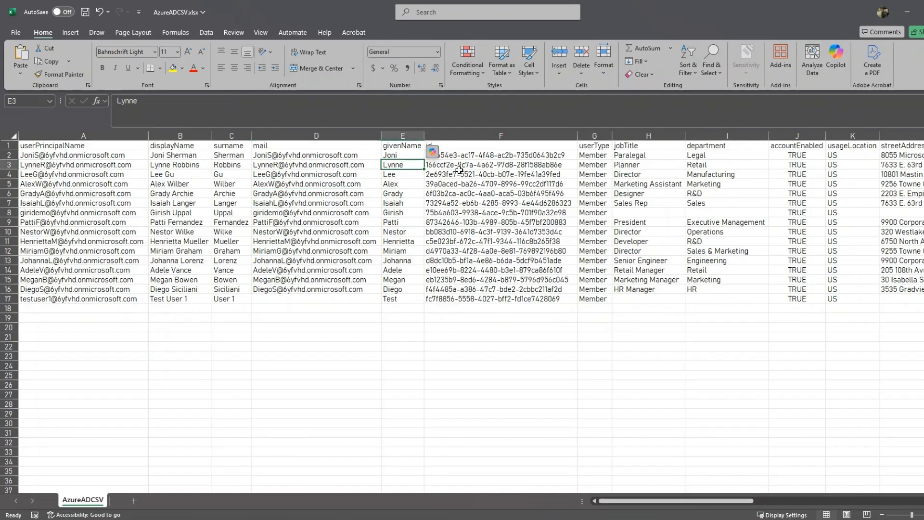
pyautogui.click(533, 177)
pyautogui.click(640, 184)
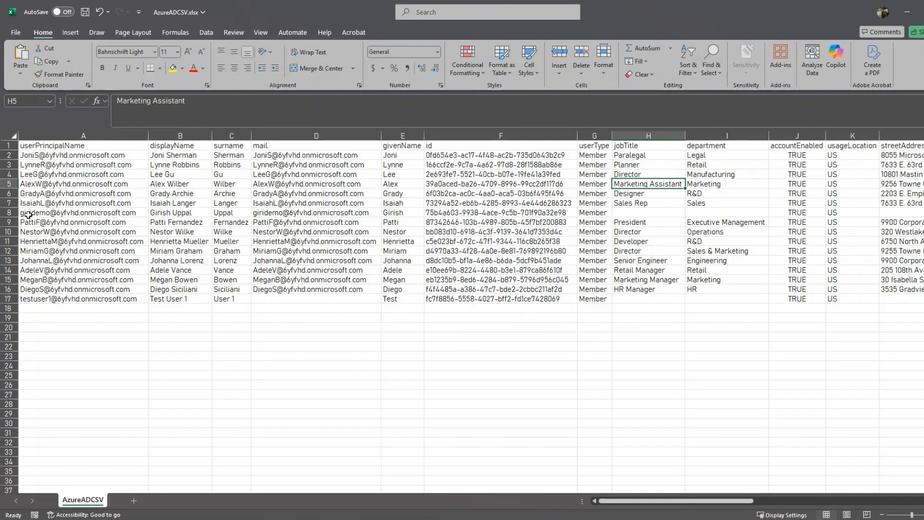
# Clear the user data in rows 8 to 17 from userPrincipalName through streetAddress
pyautogui.moveTo(29, 215); pyautogui.dragTo(905, 301)
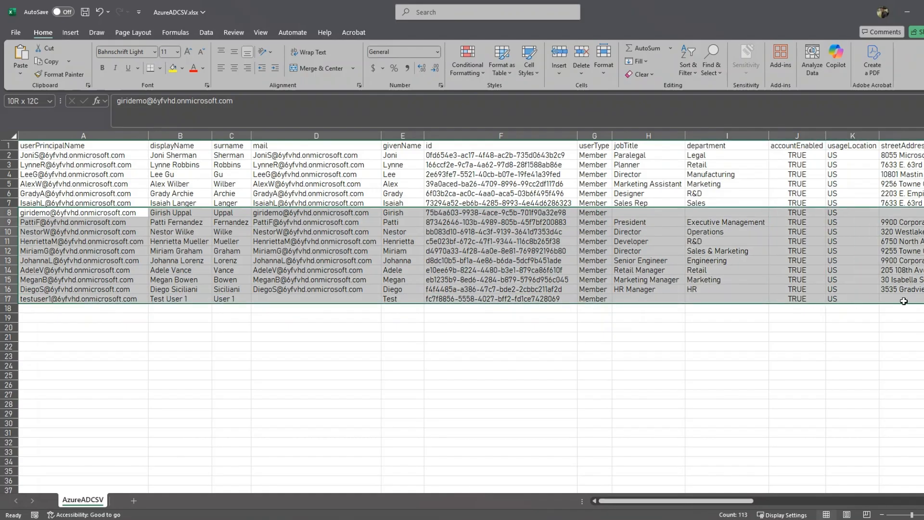
pyautogui.press('Delete')
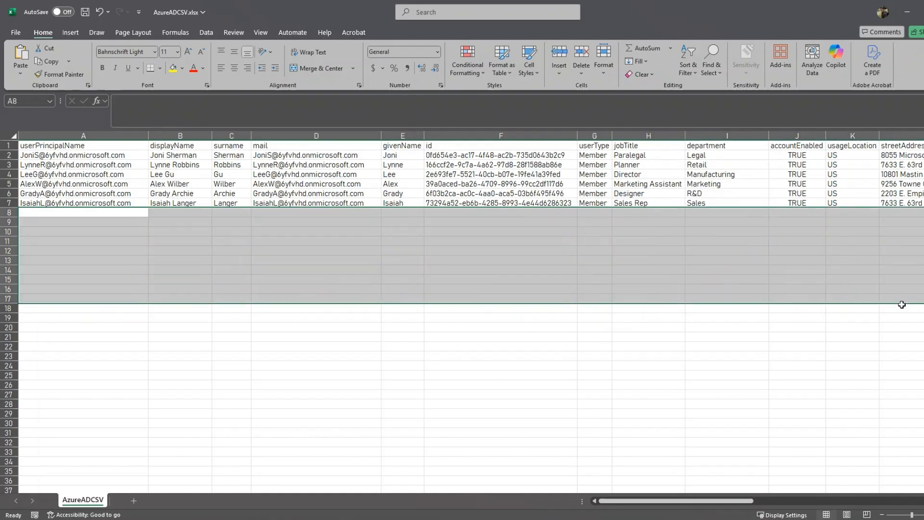
pyautogui.click(606, 345)
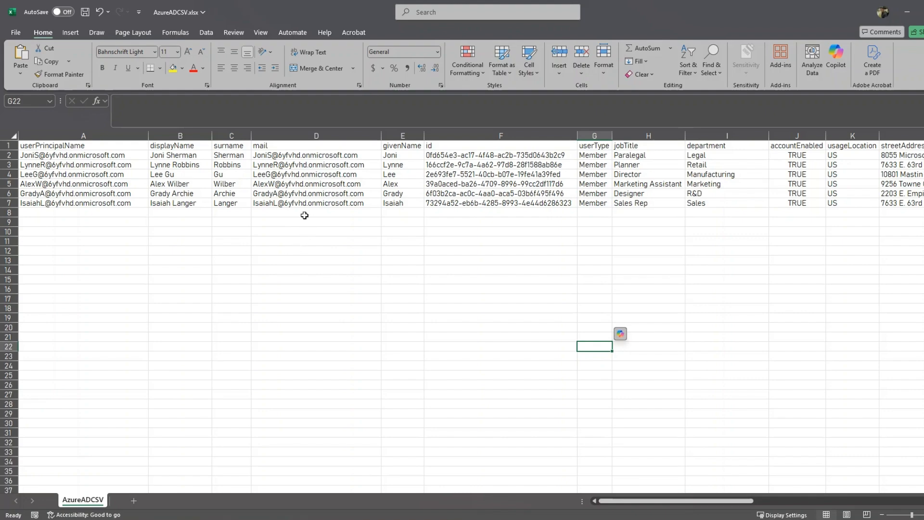
pyautogui.click(420, 268)
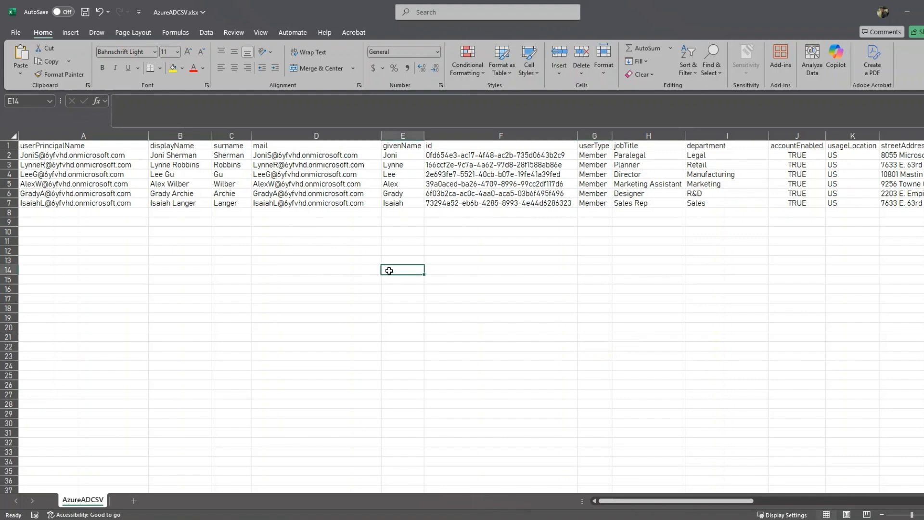
# Clear the leftover state through telephoneNumber values from row 9 down, plus the phone number and alternate email in row 8
pyautogui.keyDown('ctrl'); pyautogui.scroll(-2, 236, 250); pyautogui.keyUp('ctrl')
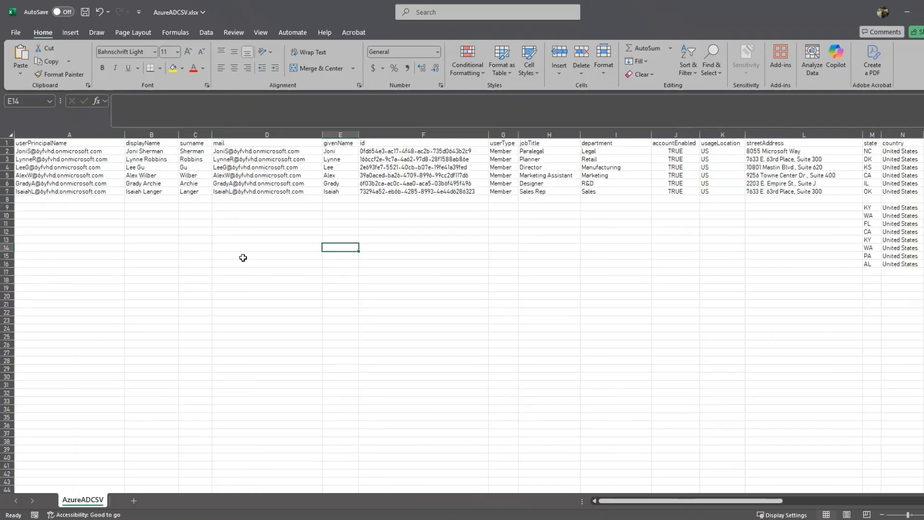
pyautogui.keyDown('ctrl'); pyautogui.scroll(-1, 477, 249); pyautogui.keyUp('ctrl')
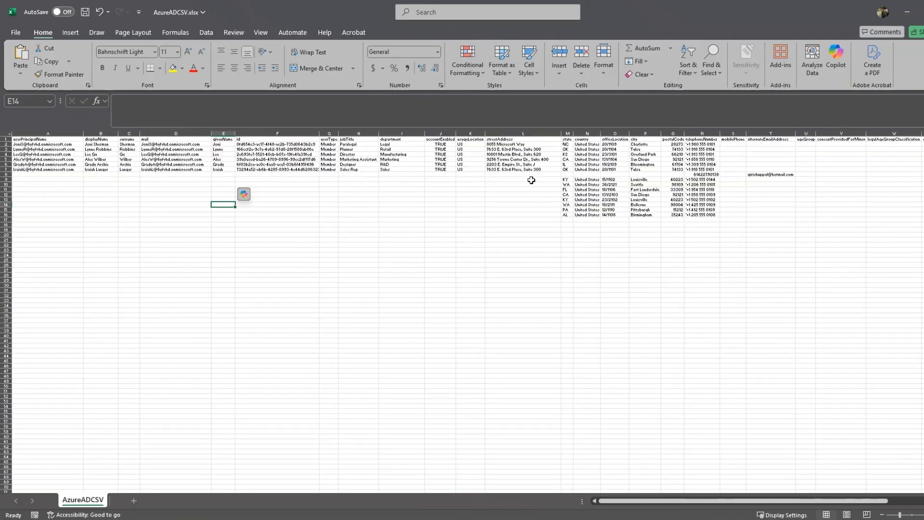
pyautogui.moveTo(530, 179); pyautogui.dragTo(862, 253)
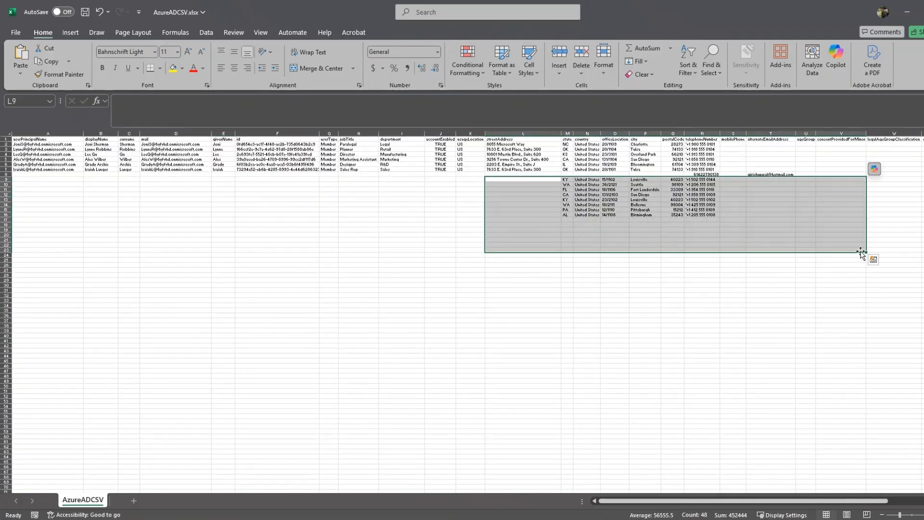
pyautogui.press('Delete')
pyautogui.click(806, 205)
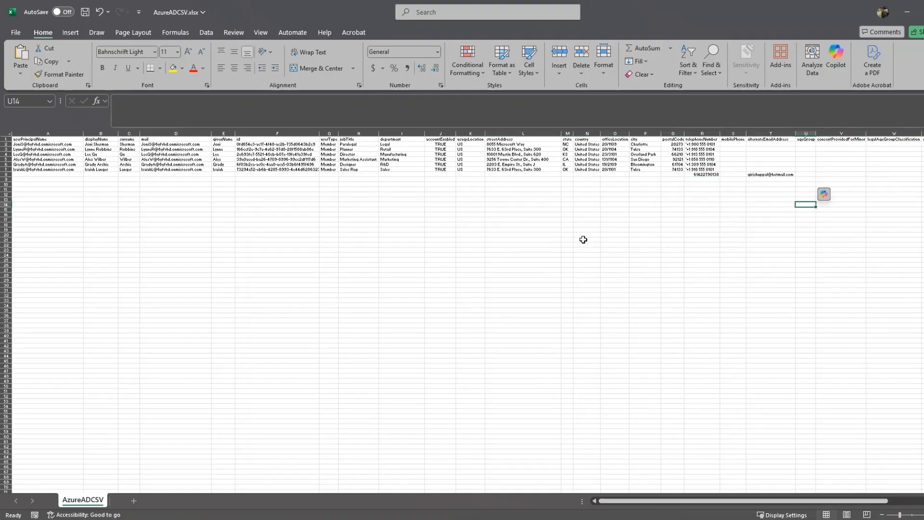
pyautogui.moveTo(693, 174); pyautogui.dragTo(775, 175)
pyautogui.press('Delete')
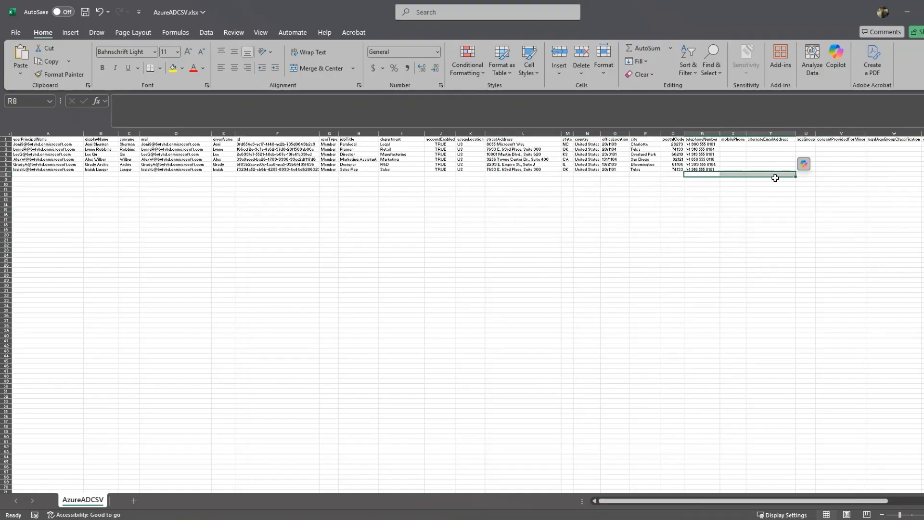
# Convert the range A1:AC8 into a table with headers
pyautogui.scroll(4, 578, 330)
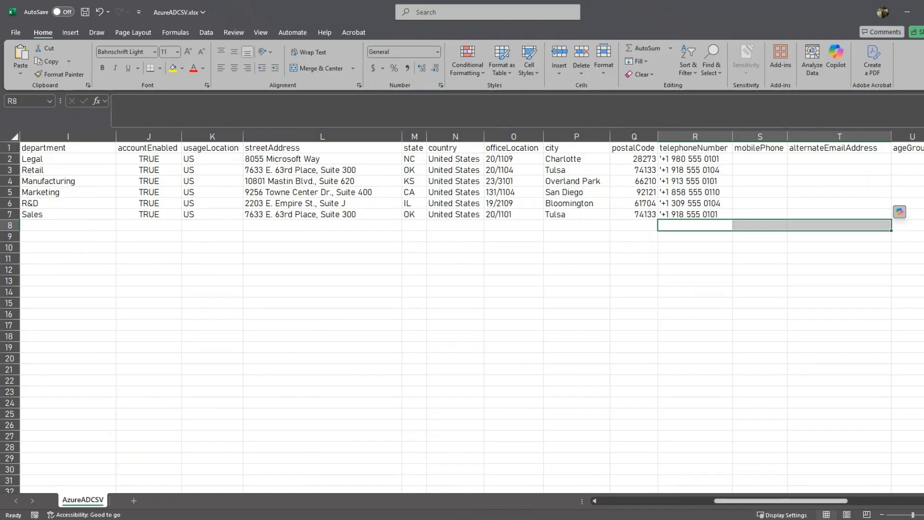
pyautogui.click(689, 501)
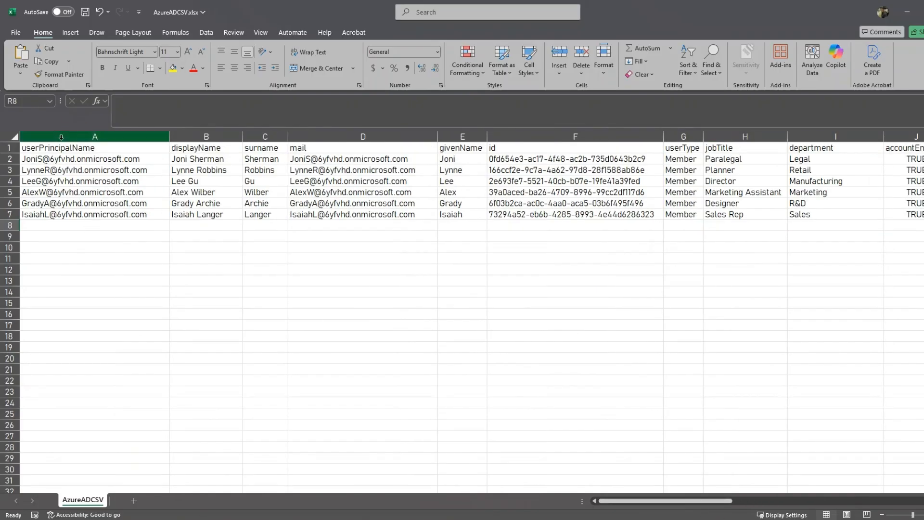
pyautogui.moveTo(67, 147); pyautogui.dragTo(805, 232)
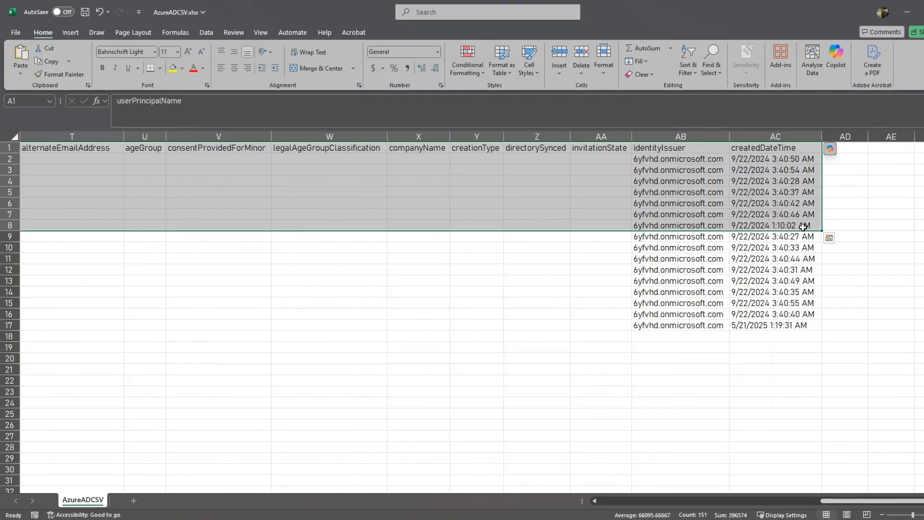
pyautogui.hotkey('ctrl', 't')
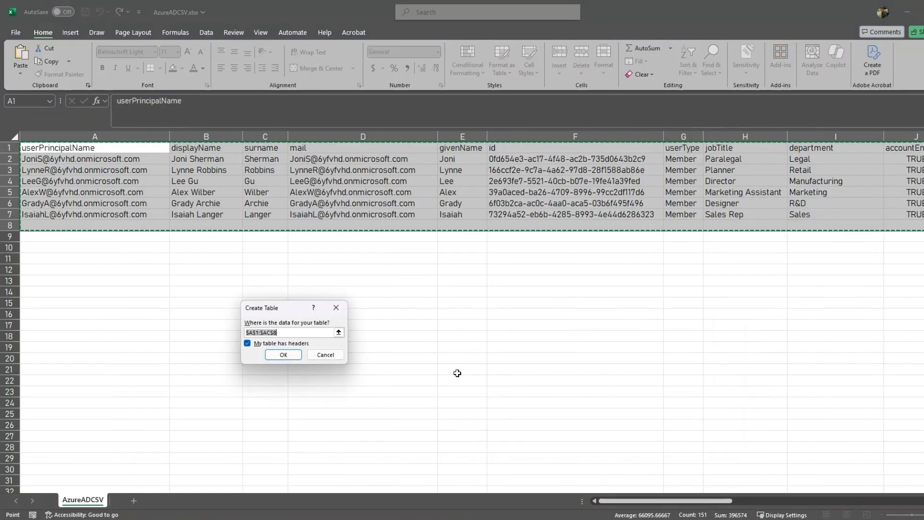
pyautogui.click(283, 357)
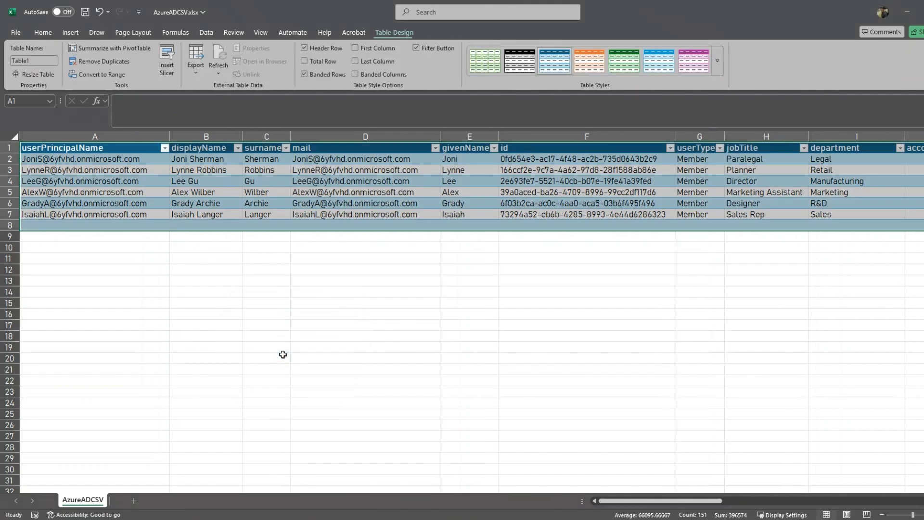
# Delete the blank table row 8 below the last remaining user
pyautogui.click(346, 302)
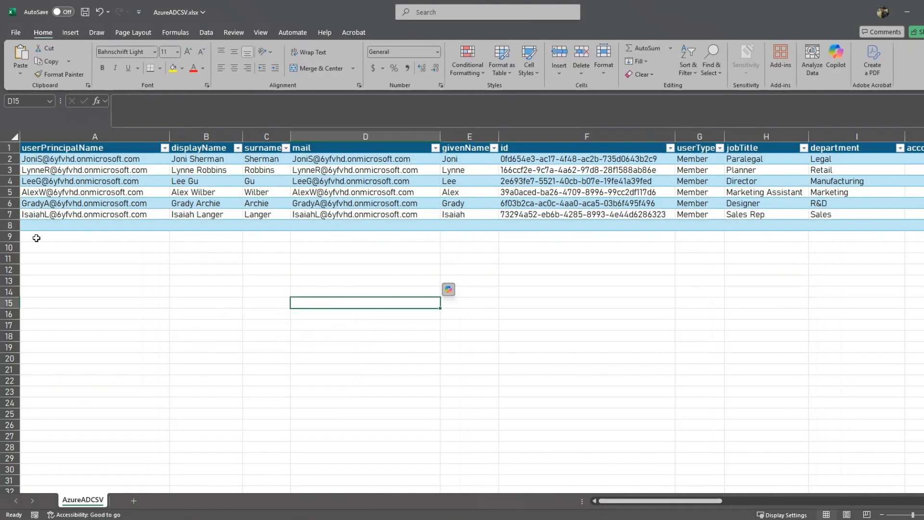
pyautogui.click(50, 226)
pyautogui.rightClick(49, 225)
pyautogui.moveTo(116, 307)
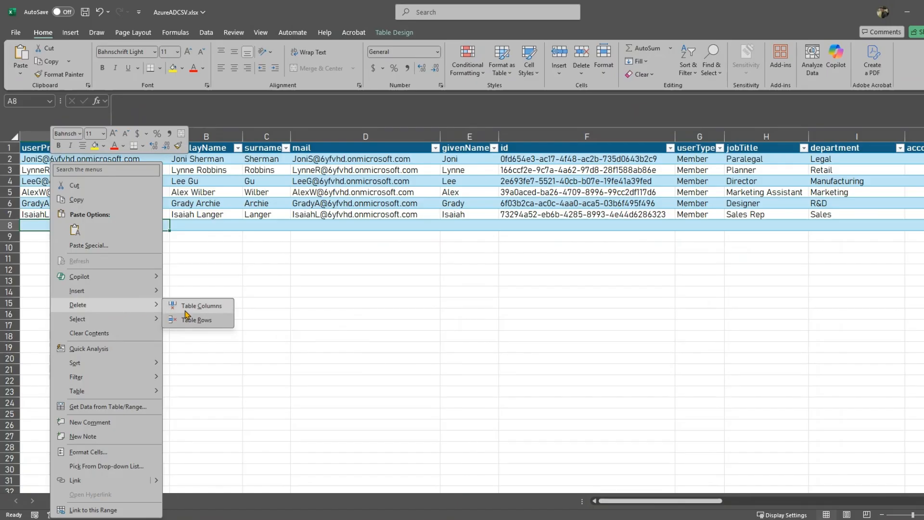
pyautogui.click(200, 319)
pyautogui.click(267, 258)
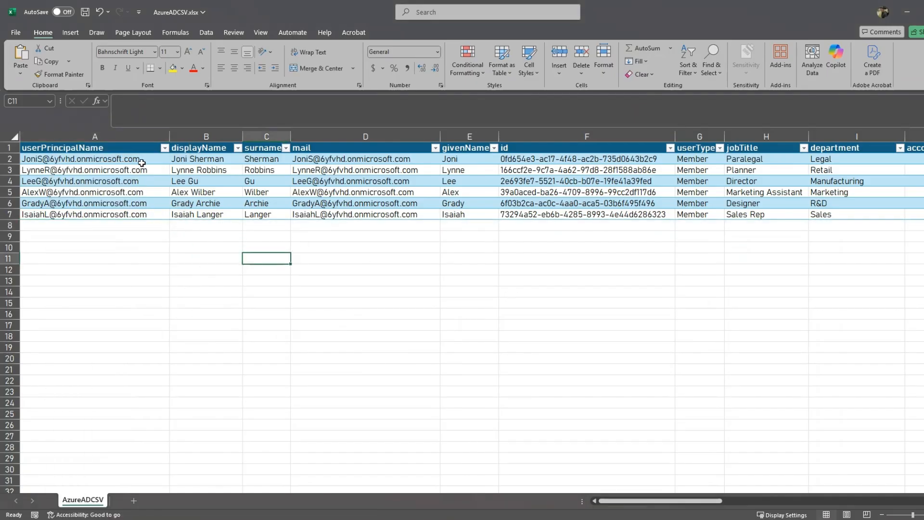
# Rename the user table to AD and save the workbook
pyautogui.click(127, 183)
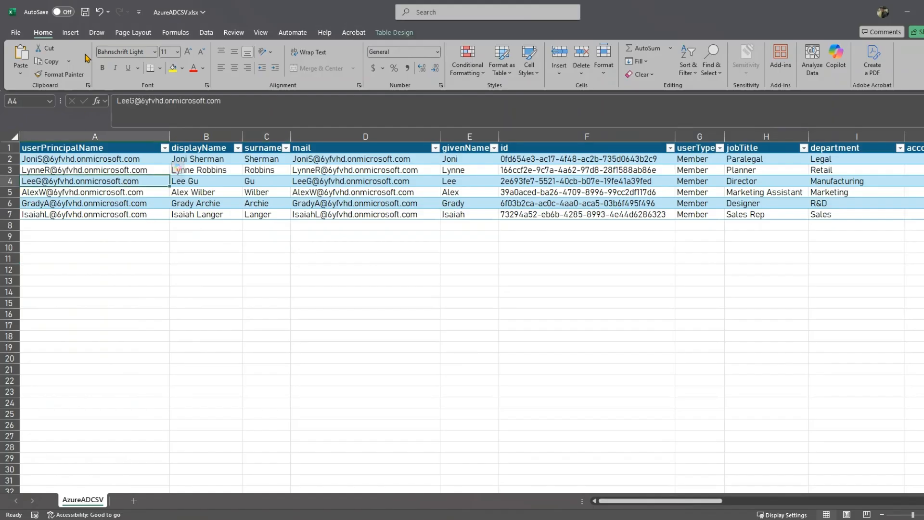
pyautogui.click(388, 33)
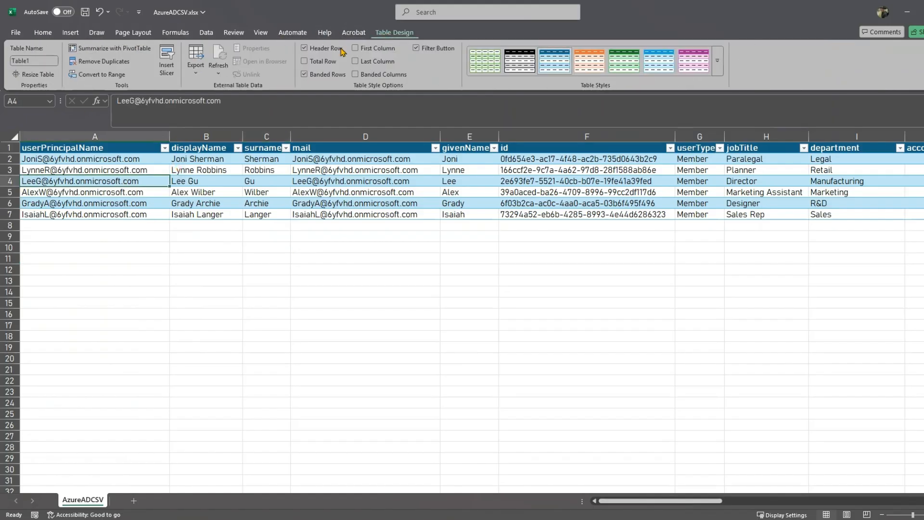
pyautogui.click(35, 60)
pyautogui.write('AD')
pyautogui.click(149, 303)
pyautogui.click(124, 181)
pyautogui.click(84, 12)
# Clear the leftover identityIssuer and createdDateTime values below the user table, from row 8 down
pyautogui.moveTo(647, 228); pyautogui.dragTo(875, 249)
pyautogui.click(869, 267)
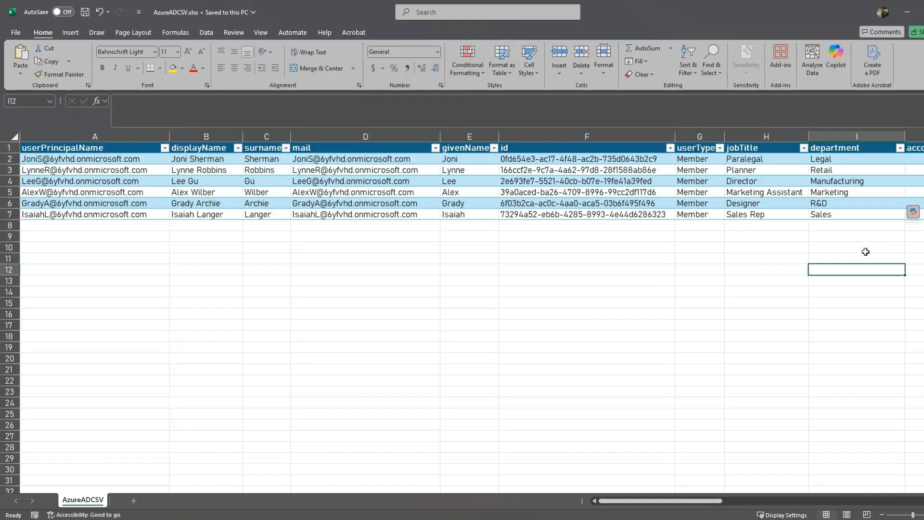
pyautogui.click(863, 239)
pyautogui.scroll(-4, 864, 240)
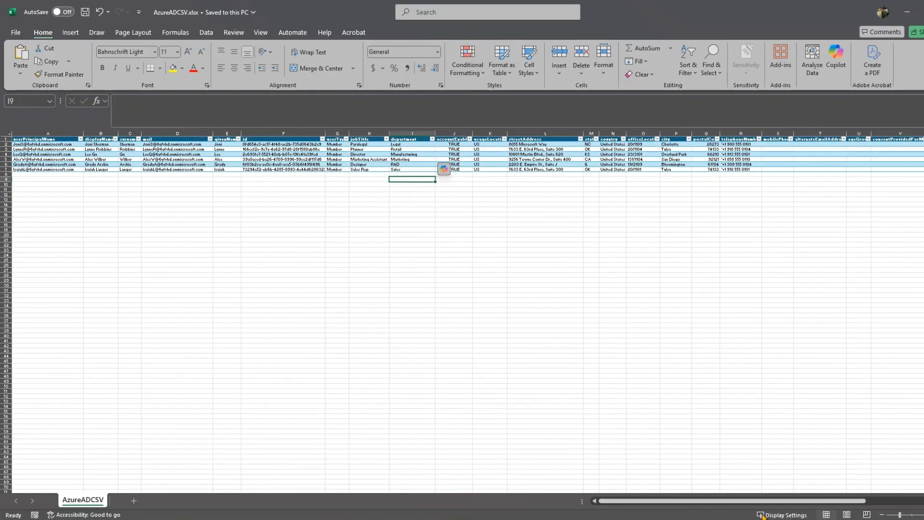
pyautogui.moveTo(770, 503); pyautogui.dragTo(855, 503)
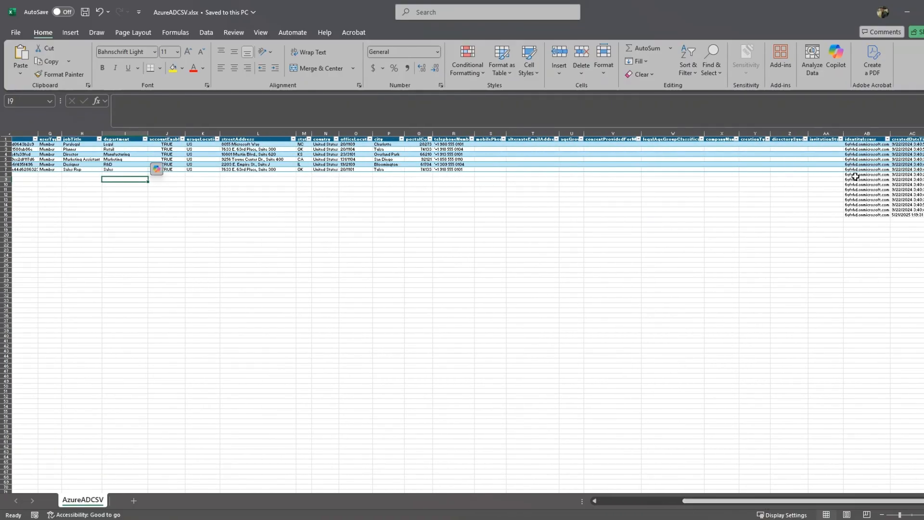
pyautogui.moveTo(855, 176); pyautogui.dragTo(918, 230)
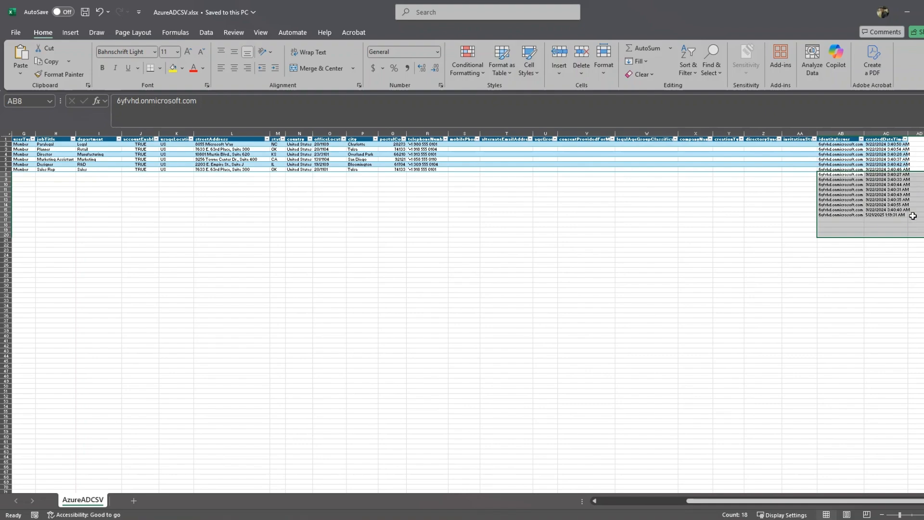
pyautogui.press('BackSpace')
pyautogui.click(861, 204)
pyautogui.click(853, 200)
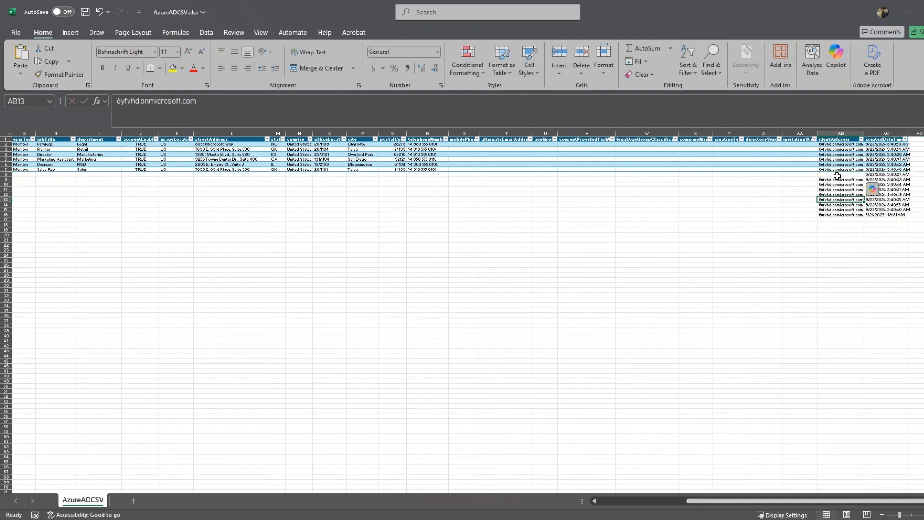
pyautogui.moveTo(837, 176); pyautogui.dragTo(918, 231)
pyautogui.press('Delete')
pyautogui.click(840, 240)
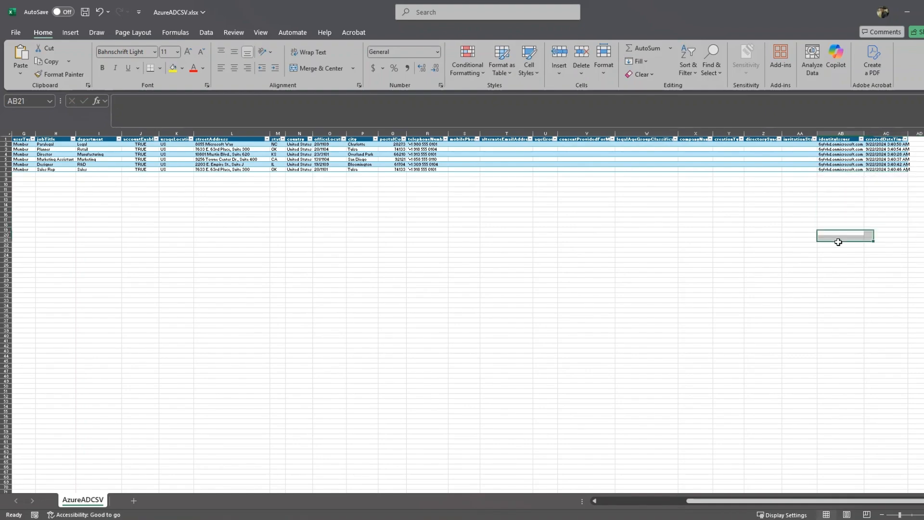
# Review the object IDs in the table's id column and save the workbook
pyautogui.moveTo(718, 501); pyautogui.dragTo(614, 509)
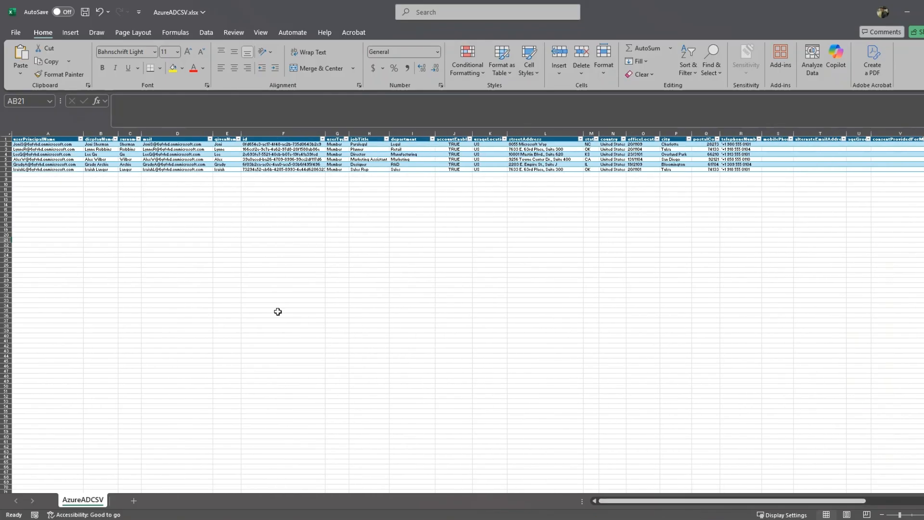
pyautogui.keyDown('ctrl'); pyautogui.scroll(5, 276, 313); pyautogui.keyUp('ctrl')
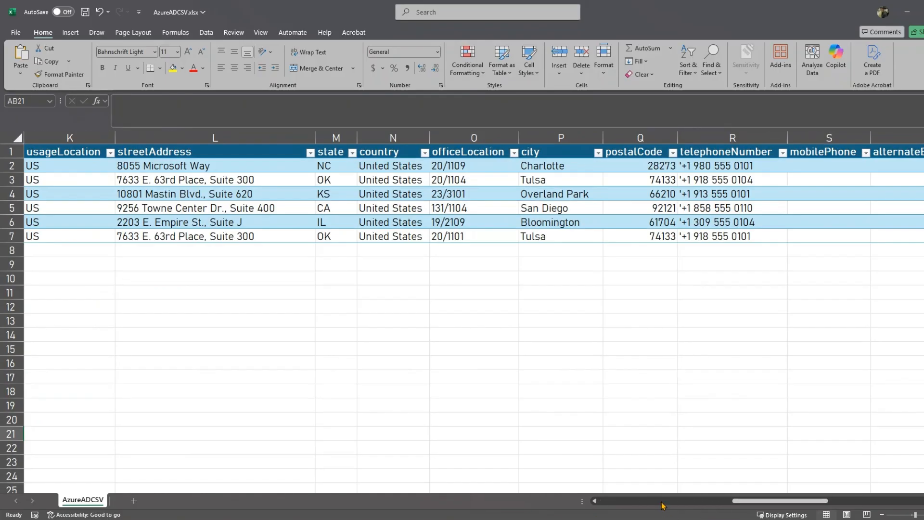
pyautogui.click(663, 502)
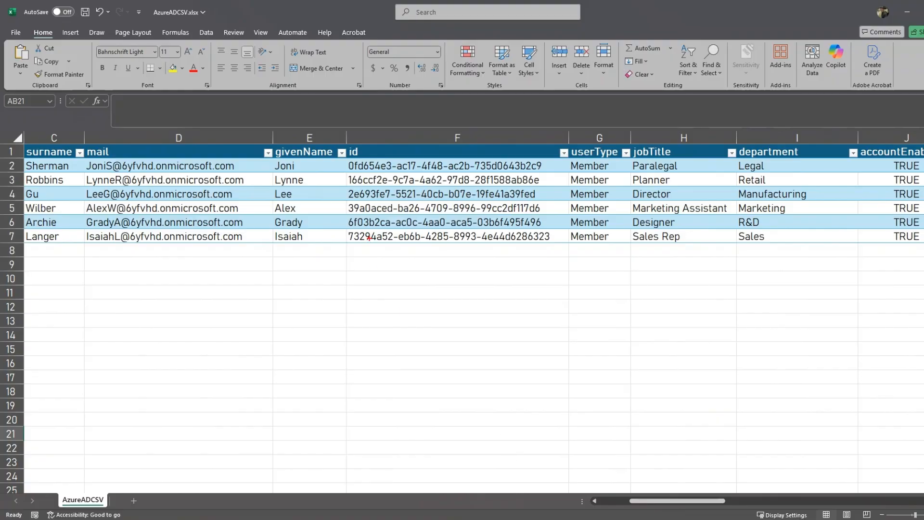
pyautogui.moveTo(339, 139); pyautogui.dragTo(586, 271)
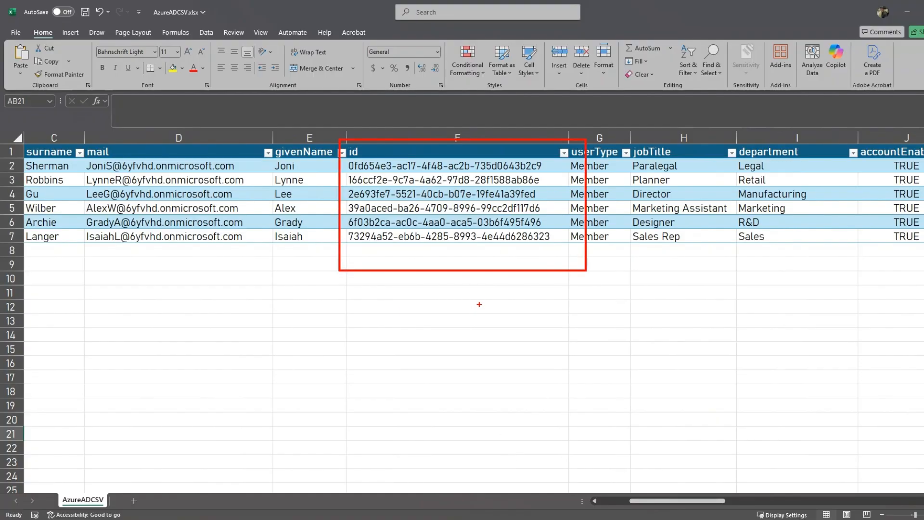
pyautogui.press('Escape')
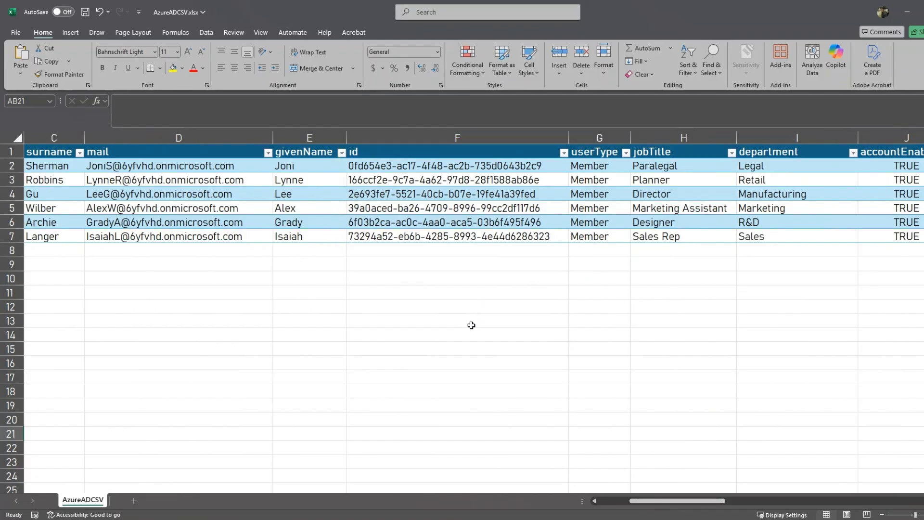
pyautogui.hotkey('ctrl', 's')
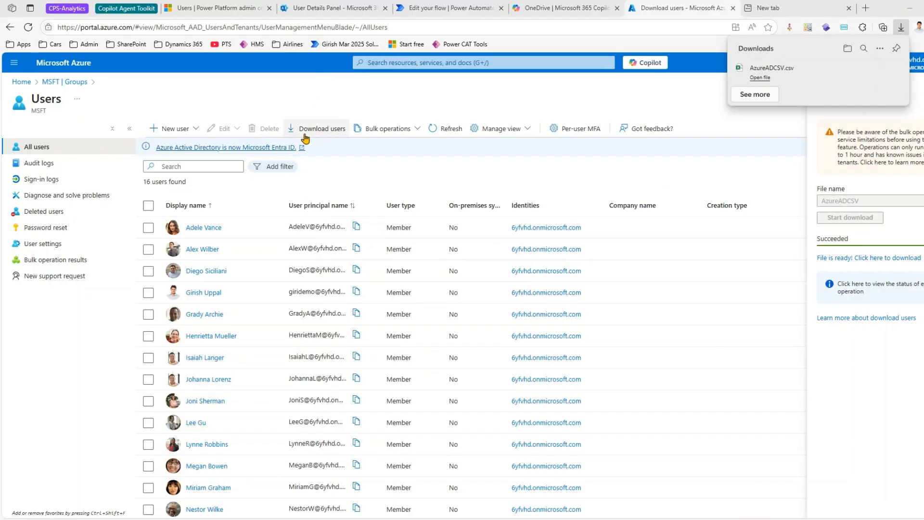
# Switch to OneDrive and upload AzureADCSV.xlsx from the Downloads folder to My files
pyautogui.click(560, 8)
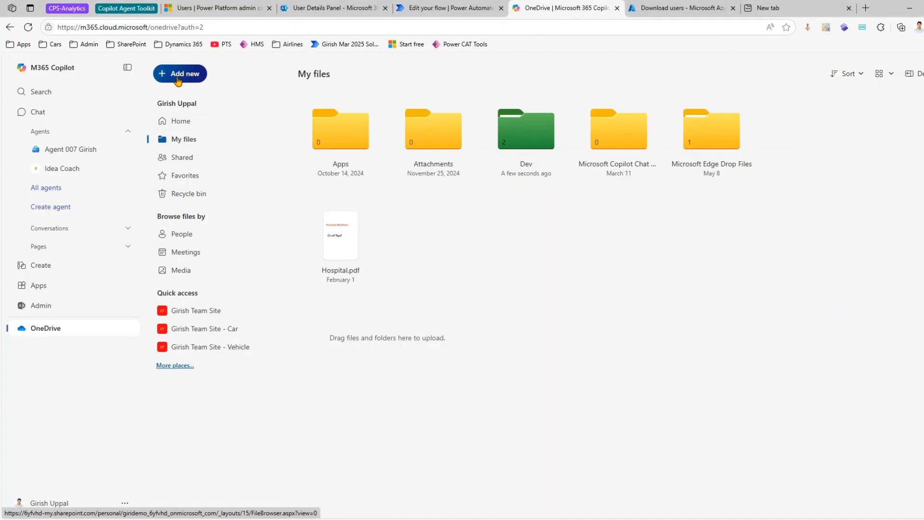
pyautogui.click(180, 73)
pyautogui.click(192, 120)
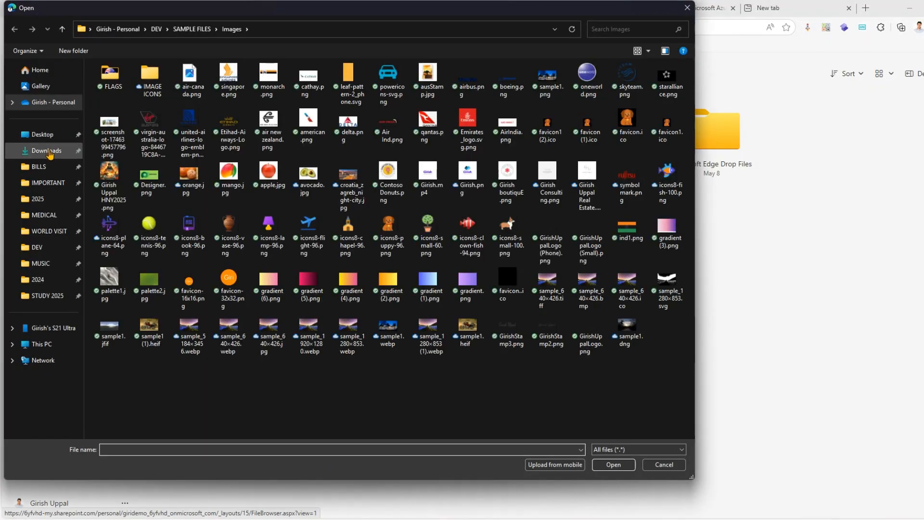
pyautogui.click(56, 150)
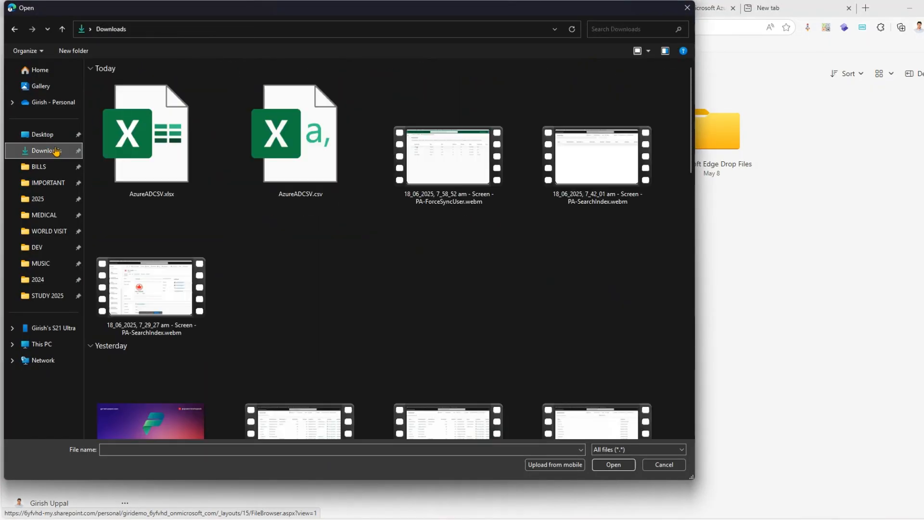
pyautogui.doubleClick(173, 137)
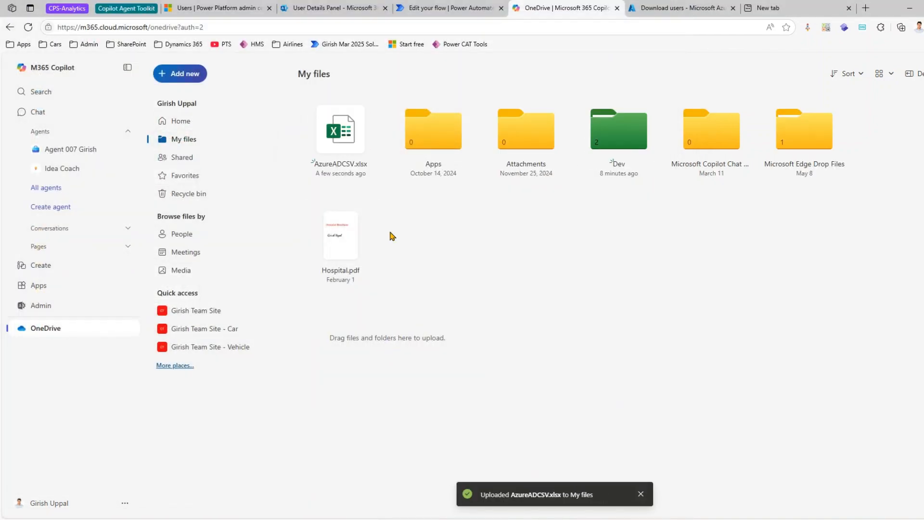
# Switch to Power Automate, leave the Sync Users flow and open the list of own flows
pyautogui.click(463, 13)
pyautogui.click(44, 100)
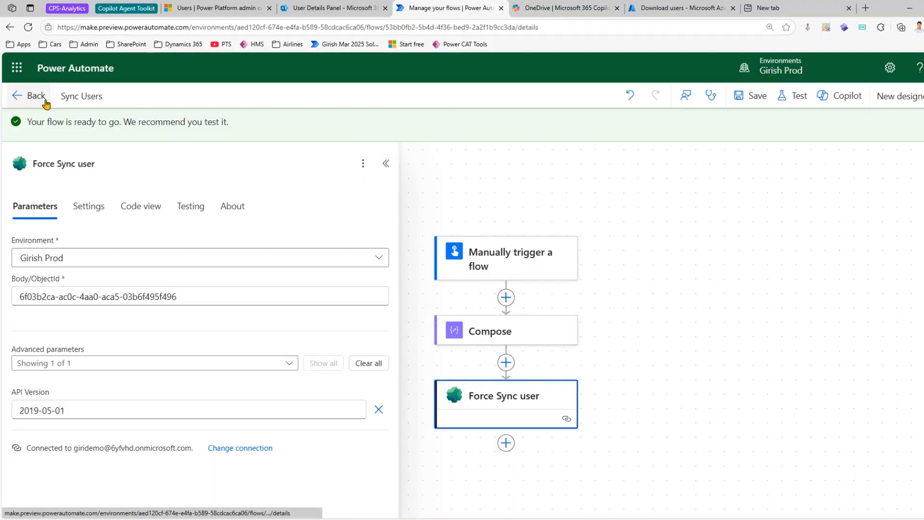
pyautogui.click(59, 222)
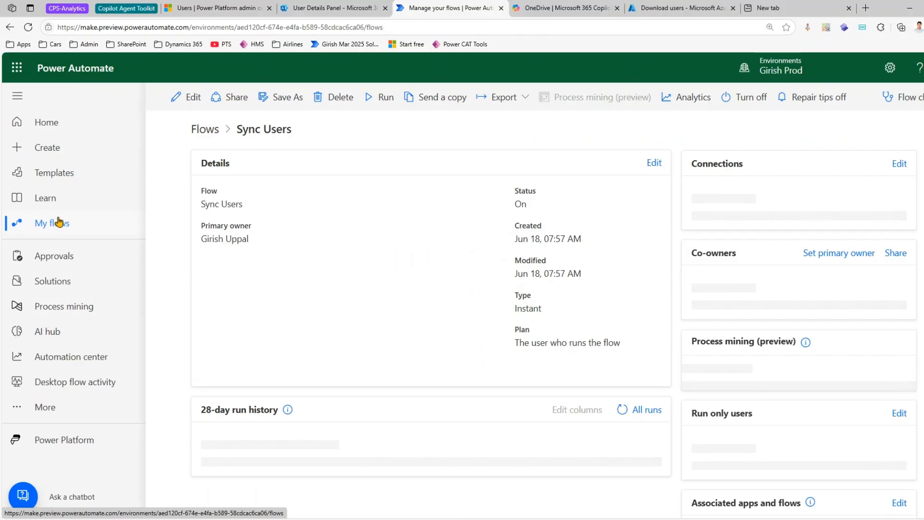
# Create an instant cloud flow named Sync Users in Bulk that uses the Manually trigger a flow trigger
pyautogui.click(225, 100)
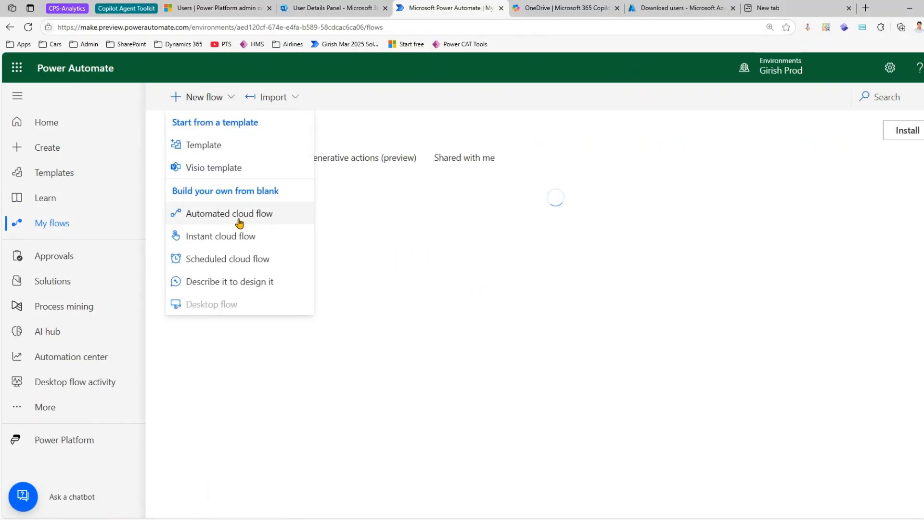
pyautogui.click(240, 237)
pyautogui.click(554, 171)
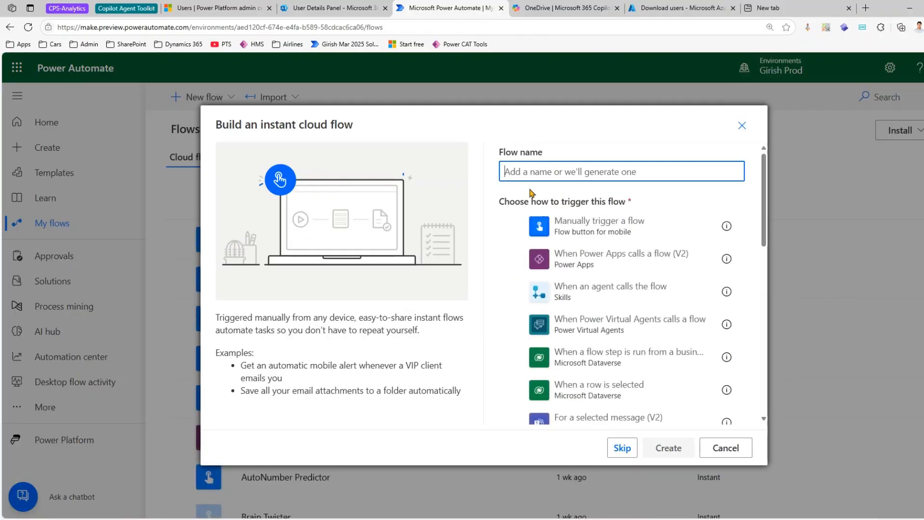
pyautogui.write('Sync Users in Bulk')
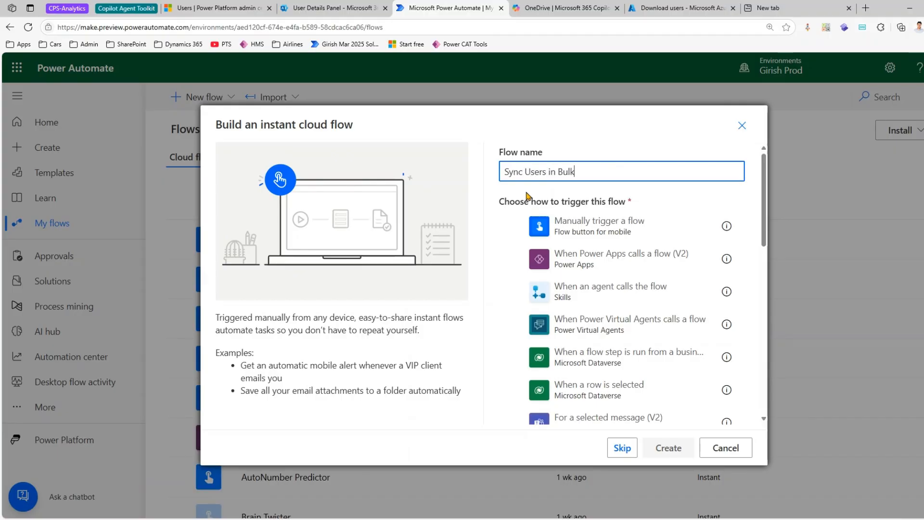
pyautogui.click(621, 254)
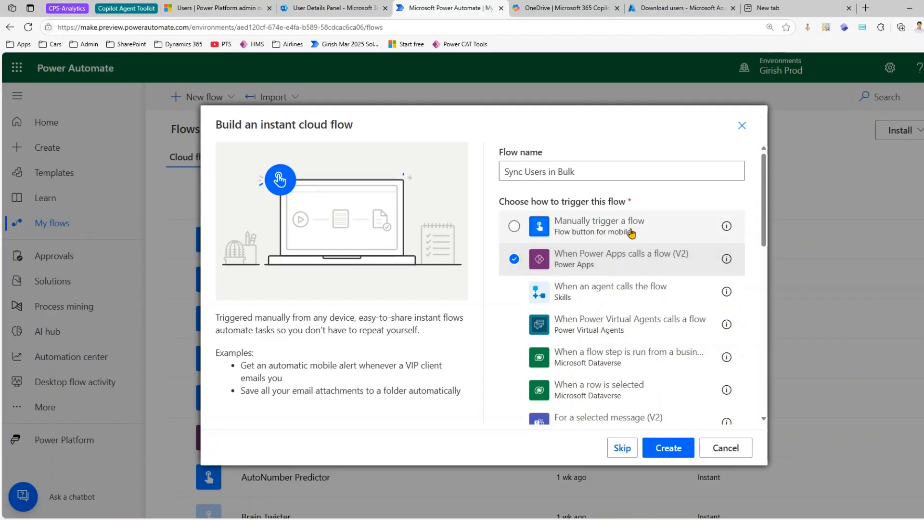
pyautogui.click(631, 230)
pyautogui.click(669, 448)
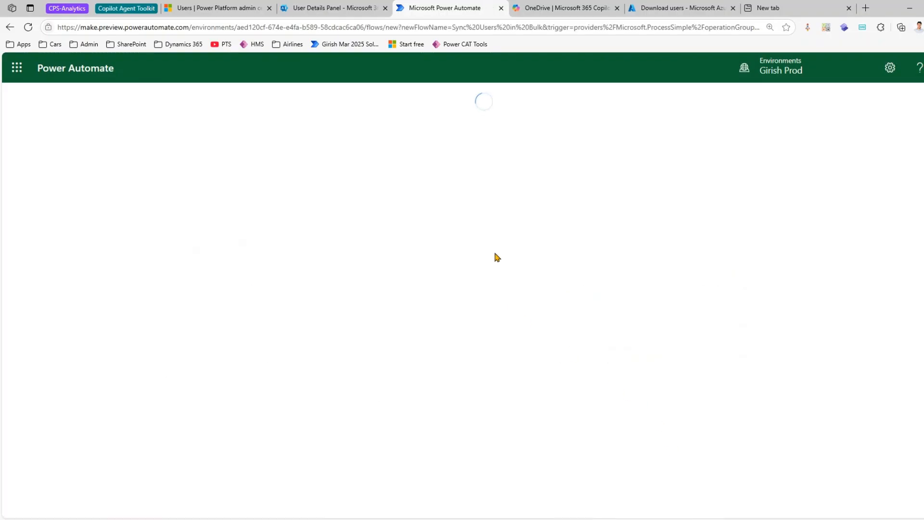
# Search the actions for "sync users" and add Force Sync user from Power Platform for Admins after the trigger
pyautogui.click(484, 172)
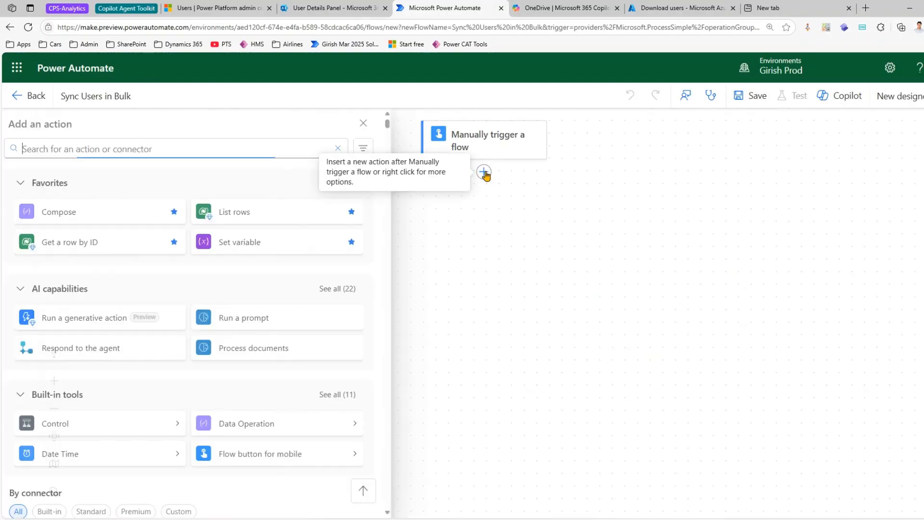
pyautogui.write('sync')
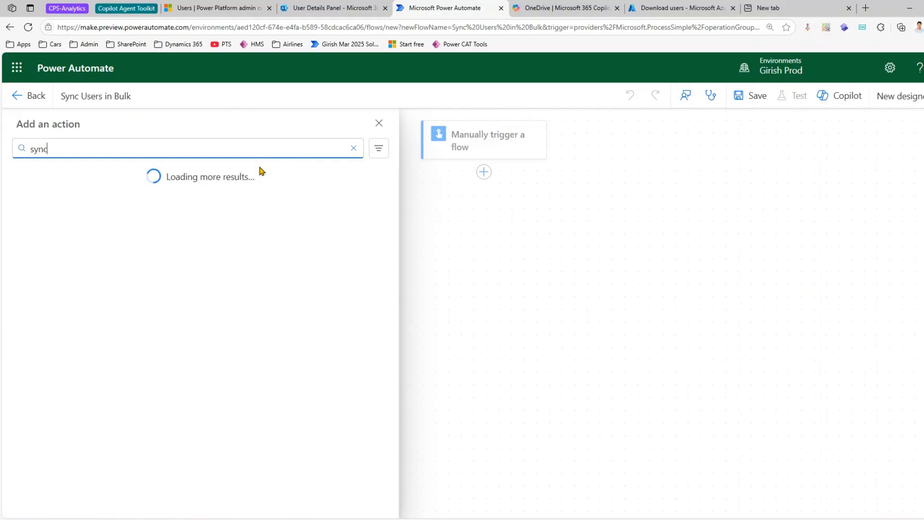
pyautogui.write(' users')
pyautogui.scroll(-10, 138, 361)
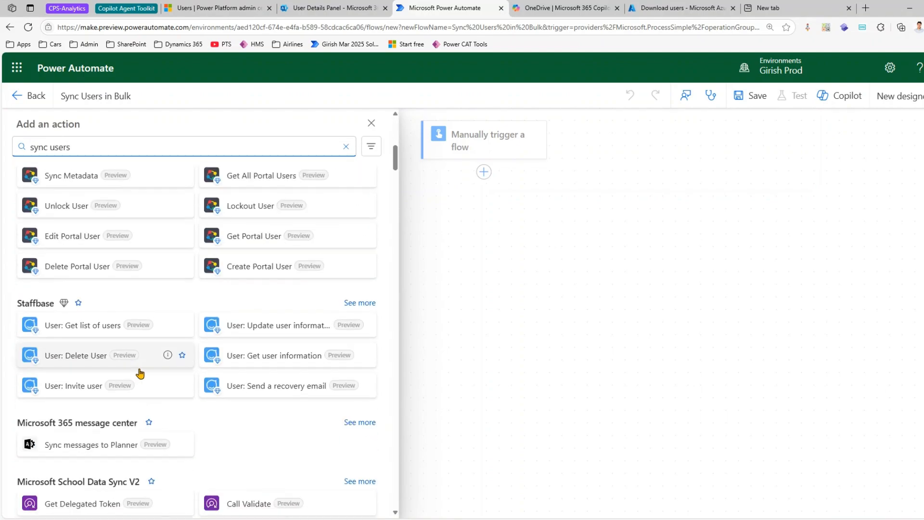
pyautogui.scroll(-15, 140, 373)
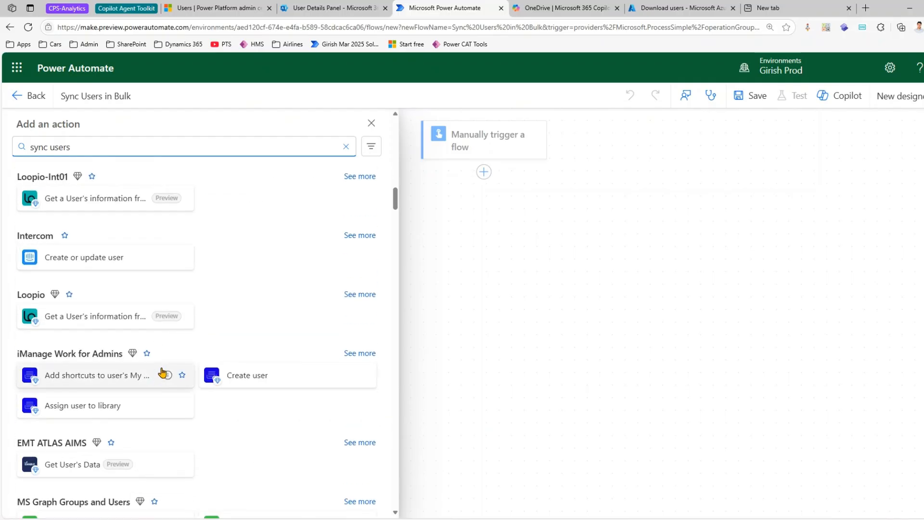
pyautogui.scroll(-6, 163, 373)
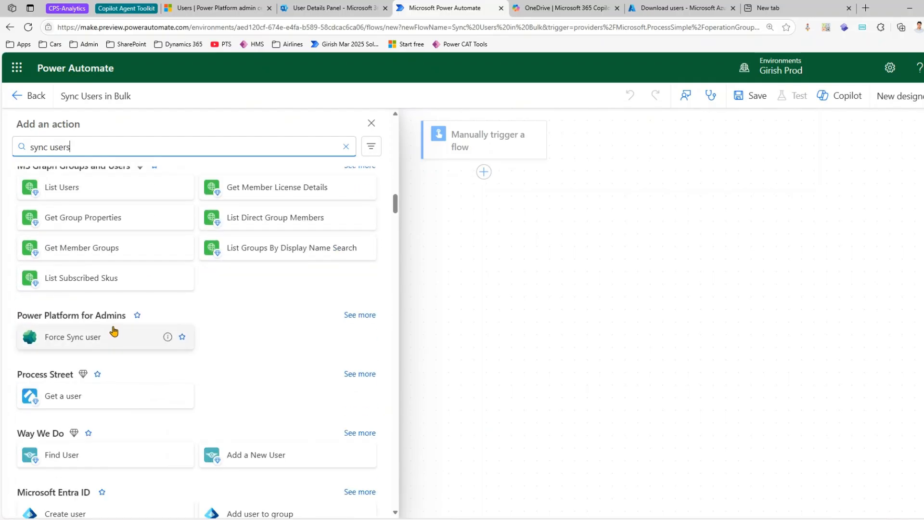
pyautogui.click(113, 332)
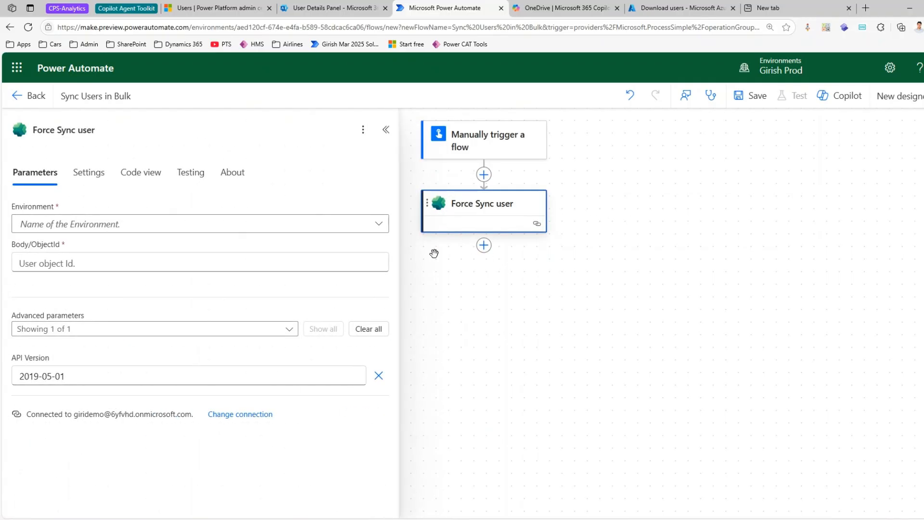
# Set the Force Sync user action's Environment to the Prod environment and check that environment's users in the Power Platform admin center
pyautogui.click(89, 226)
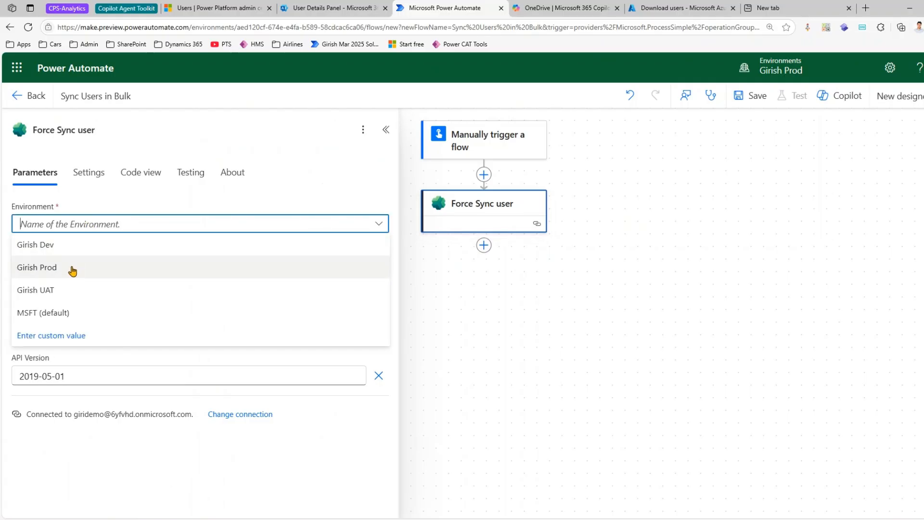
pyautogui.click(73, 268)
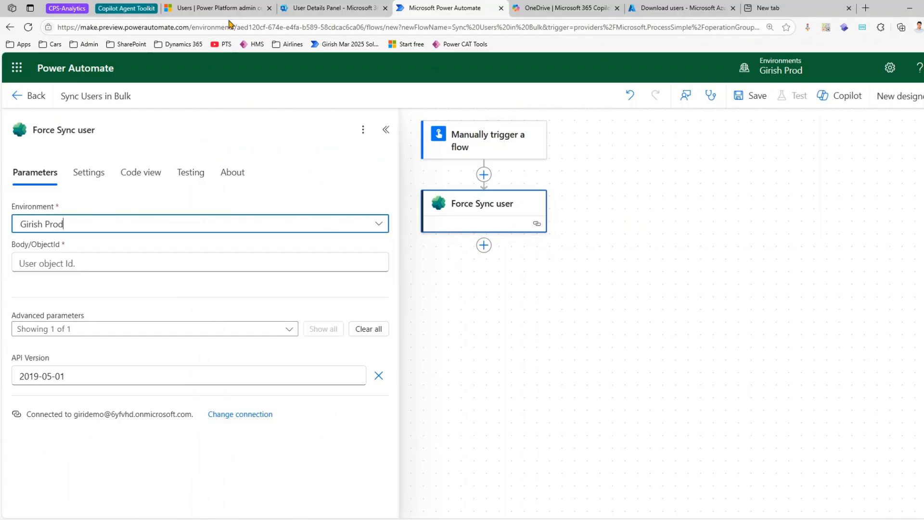
pyautogui.click(216, 8)
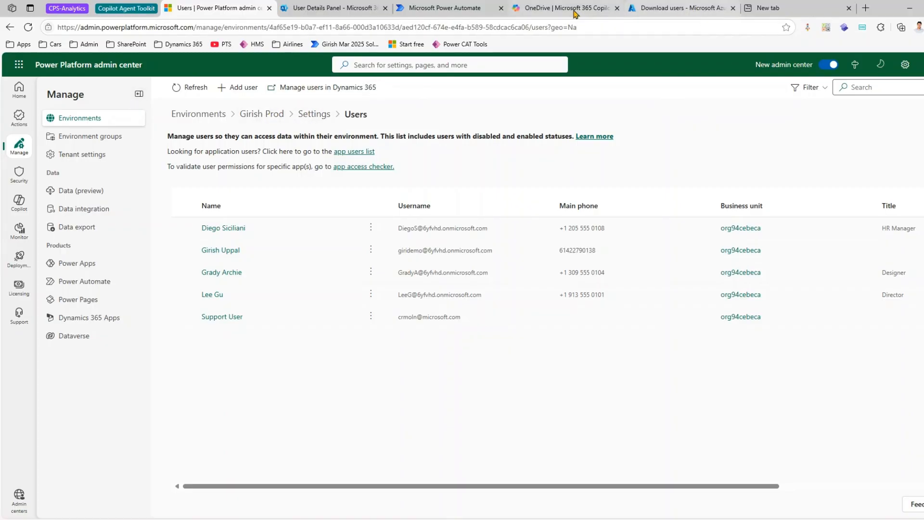
pyautogui.click(424, 7)
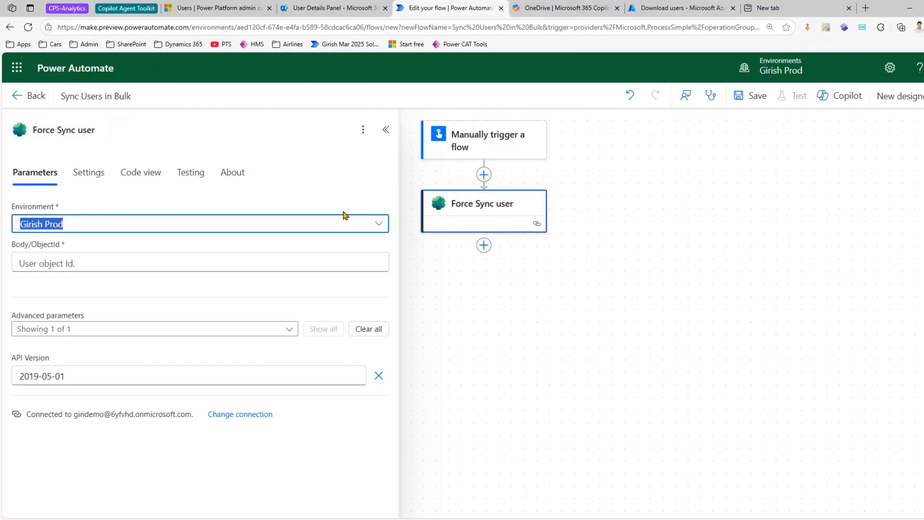
pyautogui.click(107, 264)
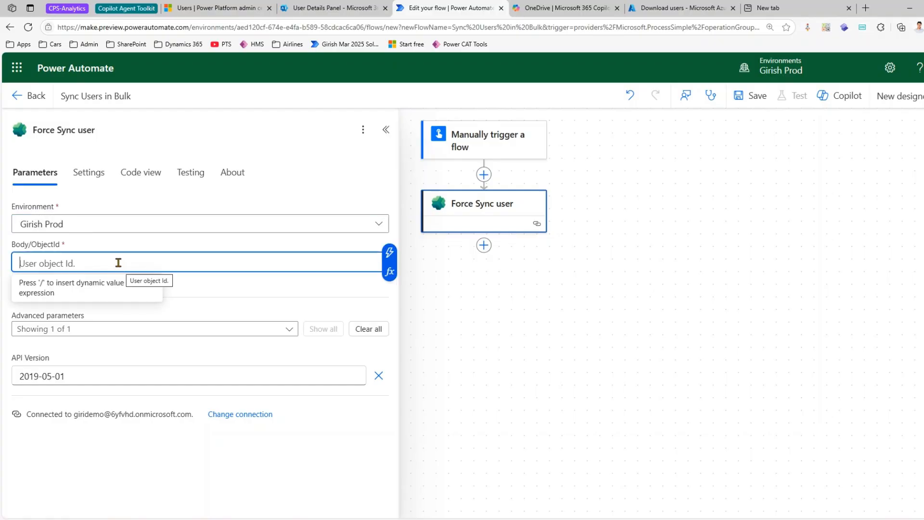
pyautogui.click(468, 296)
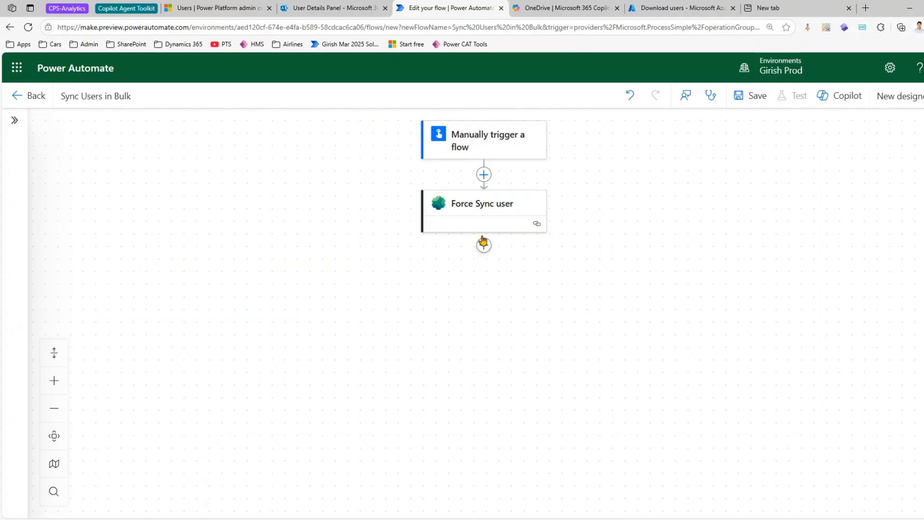
# Search the actions for "list rows" and insert Excel Online (Business) List rows present in a table between the trigger and Force Sync user
pyautogui.click(484, 176)
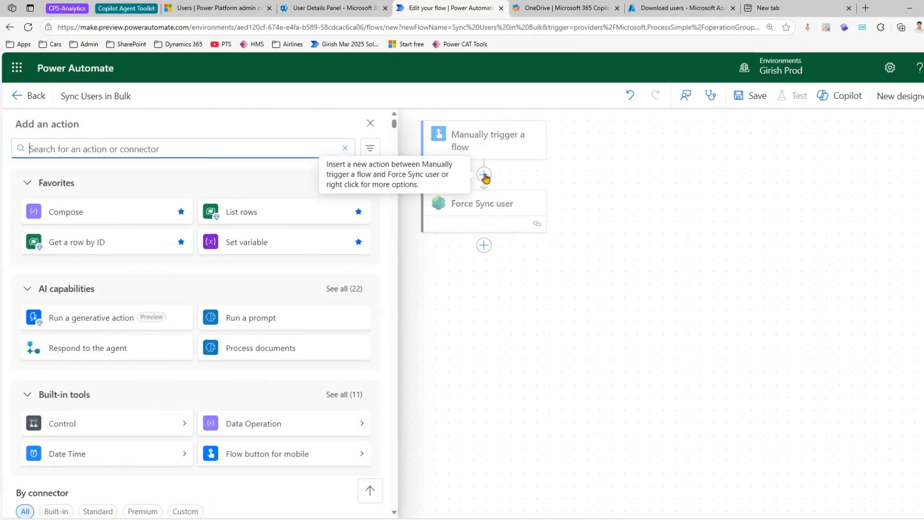
pyautogui.write('li')
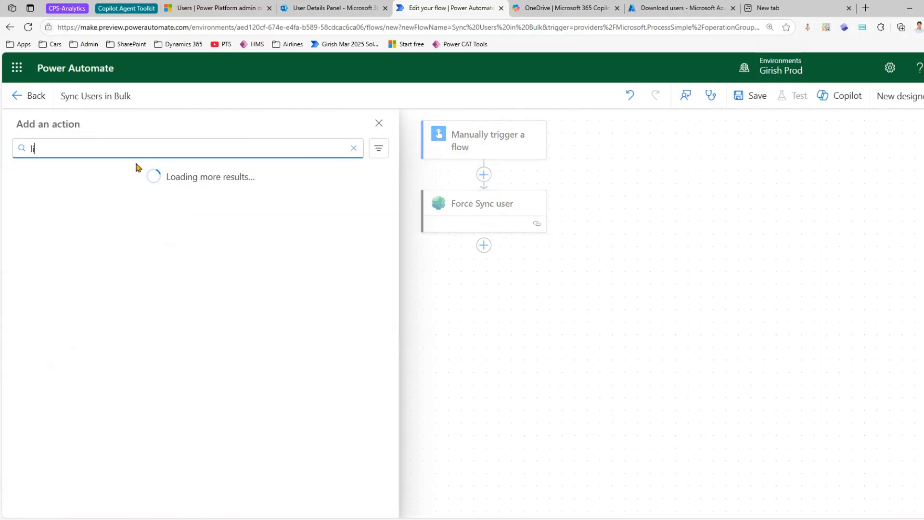
pyautogui.write('st rows')
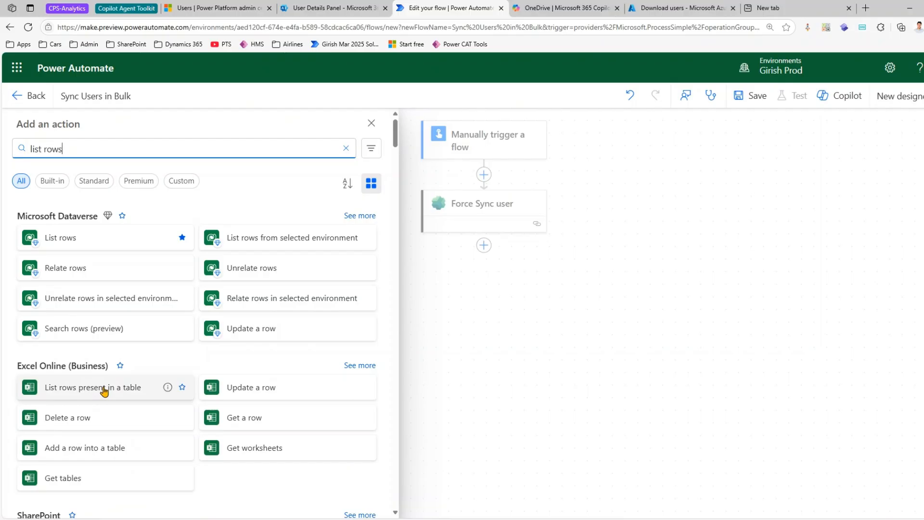
pyautogui.moveTo(104, 388); pyautogui.dragTo(145, 389)
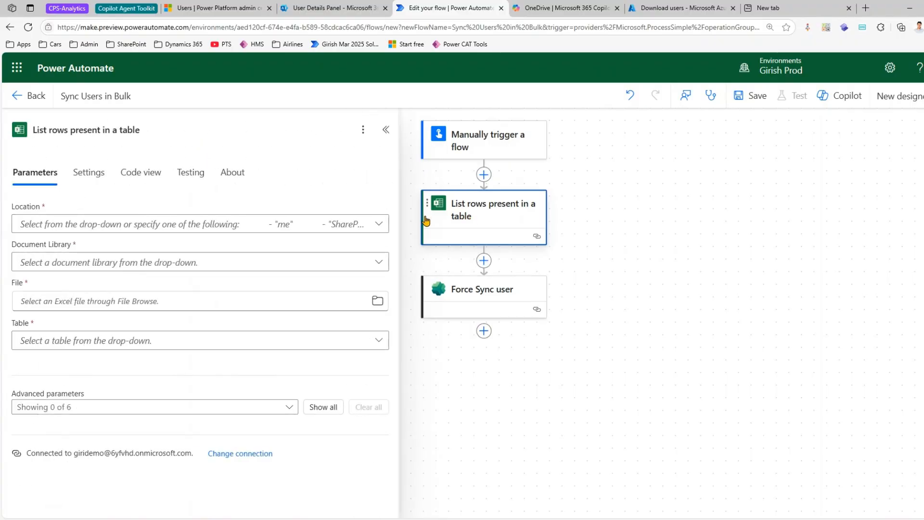
# Point List rows present in a table to OneDrive for Business, library OneDrive, file /AzureADCSV.xlsx and table AD
pyautogui.click(375, 223)
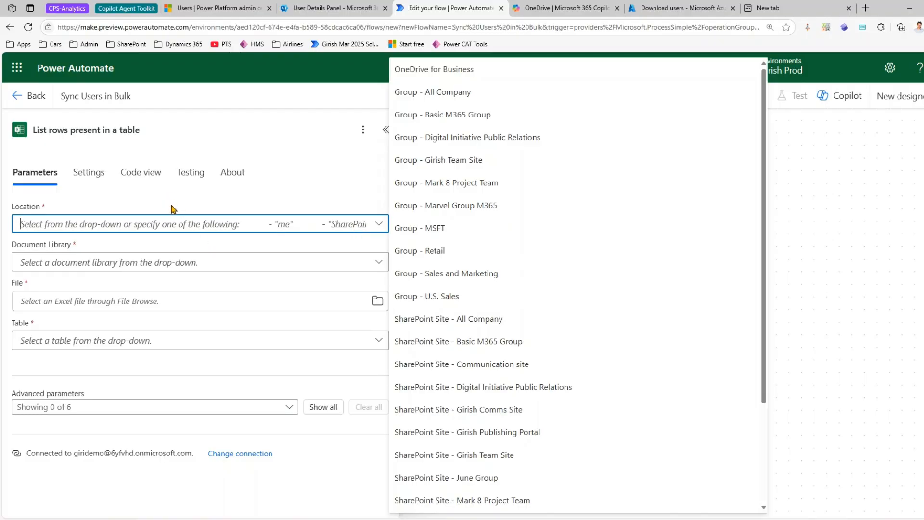
pyautogui.click(441, 69)
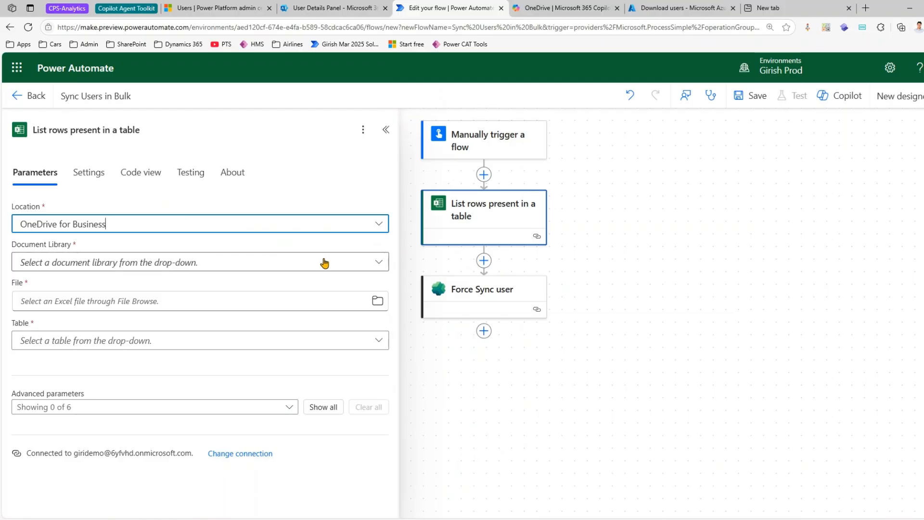
pyautogui.click(378, 262)
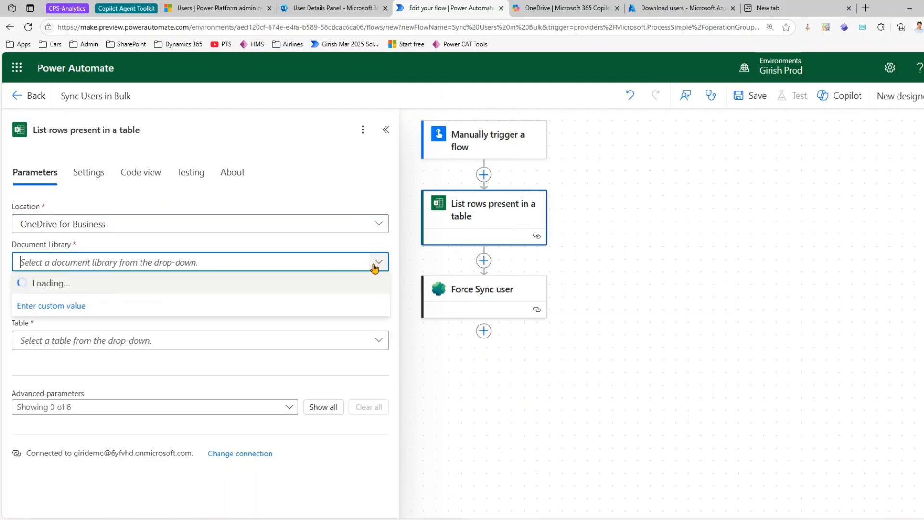
pyautogui.click(252, 285)
pyautogui.click(377, 302)
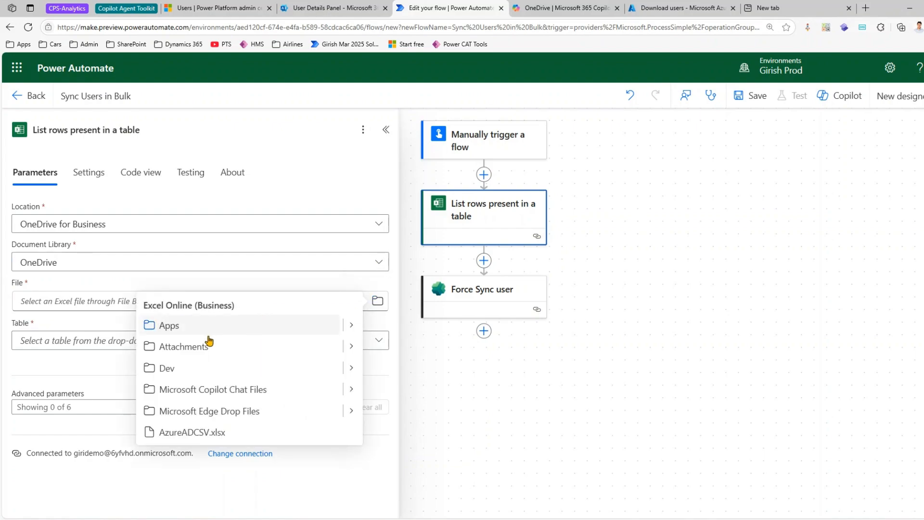
pyautogui.click(212, 433)
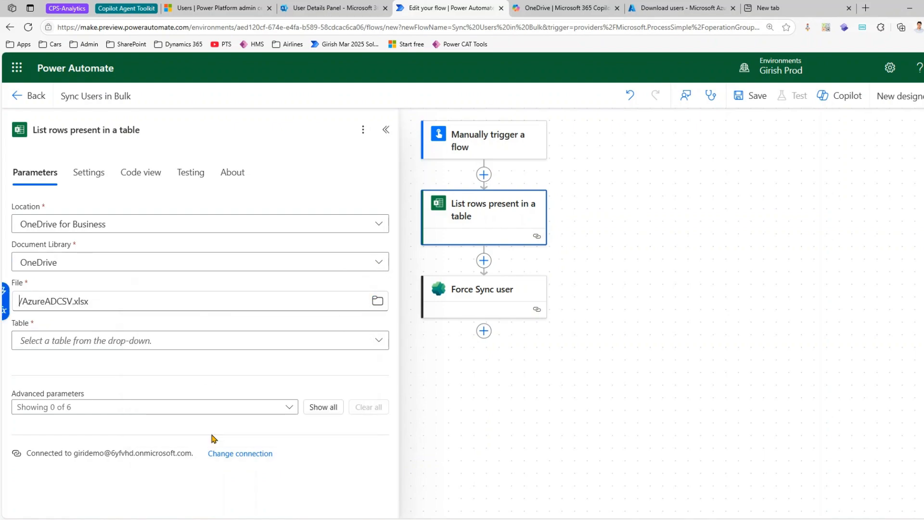
pyautogui.click(67, 342)
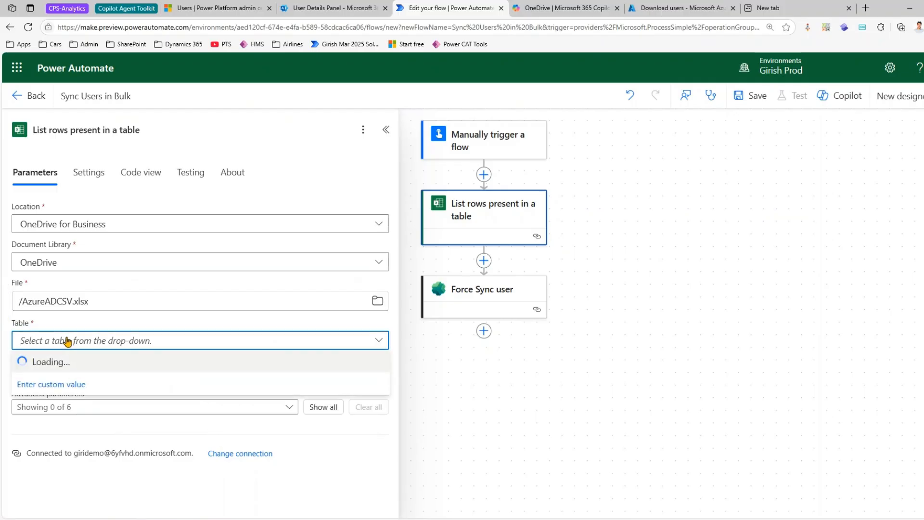
pyautogui.click(63, 365)
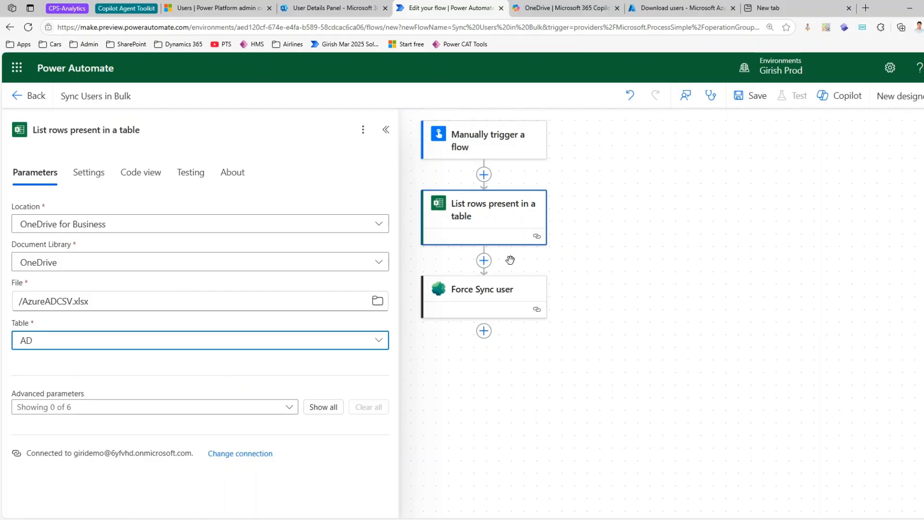
# Search the actions for "get row" and insert Excel Online (Business) Get a row after List rows present in a table
pyautogui.click(484, 262)
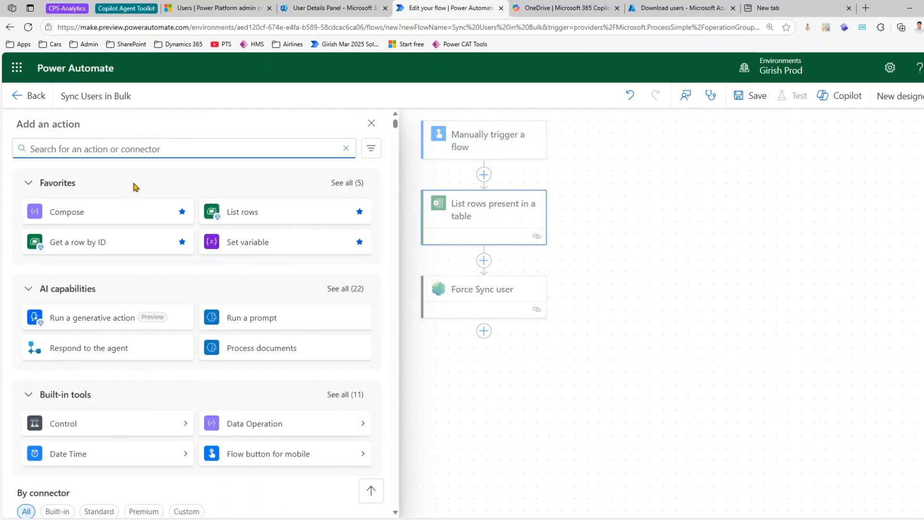
pyautogui.write('get row')
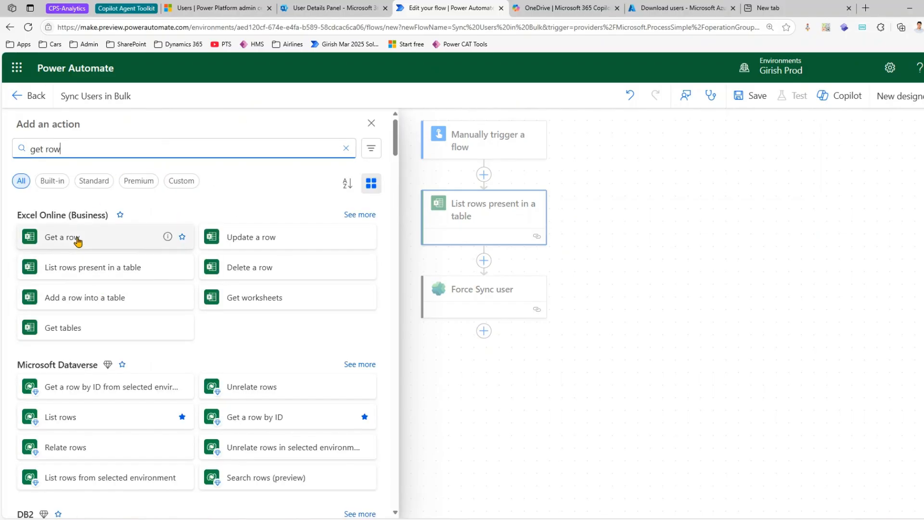
pyautogui.click(77, 239)
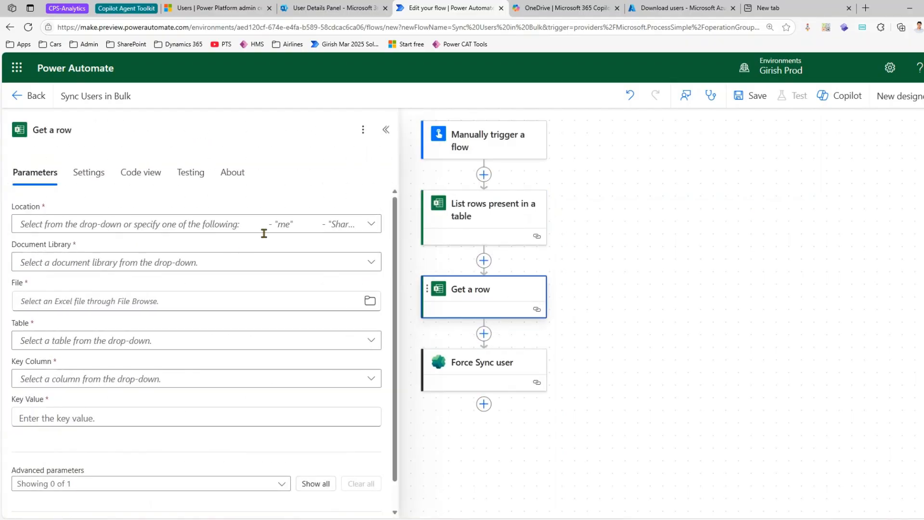
# Point Get a row to OneDrive for Business, library OneDrive, file /AzureADCSV.xlsx and table AD
pyautogui.click(371, 225)
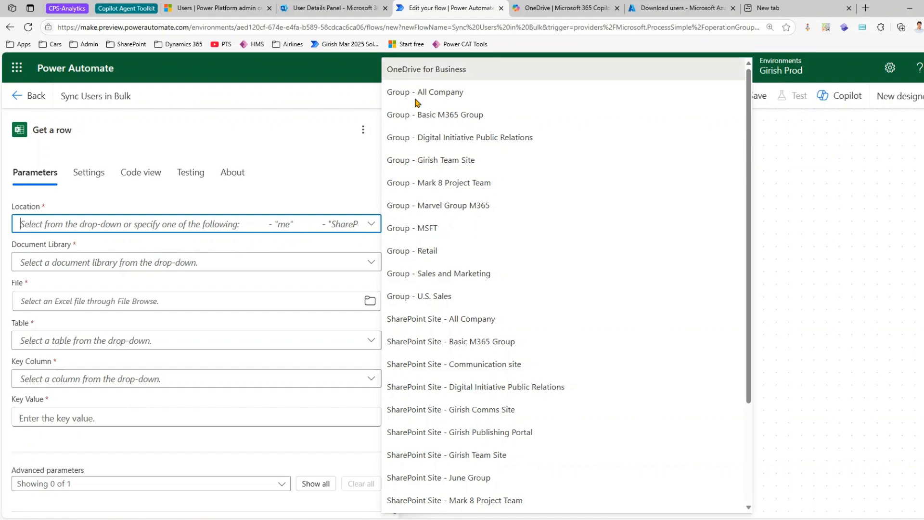
pyautogui.click(427, 70)
pyautogui.click(346, 262)
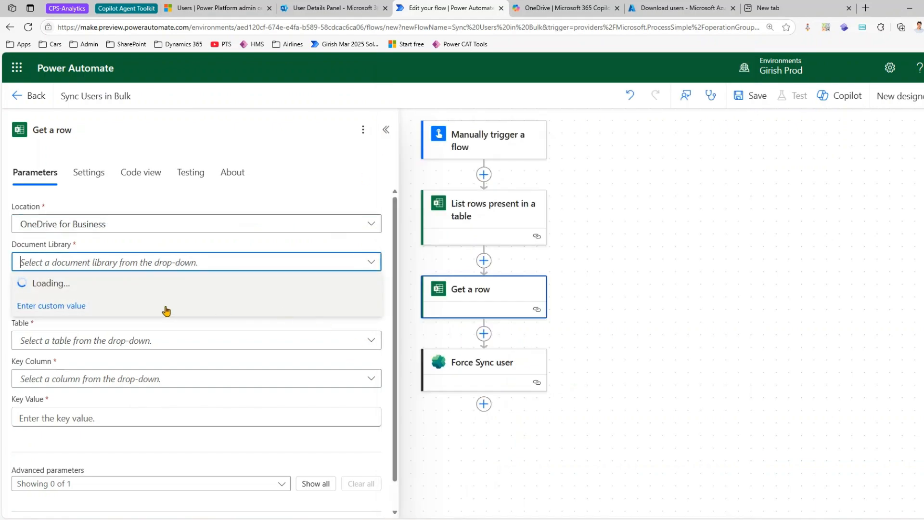
pyautogui.click(81, 287)
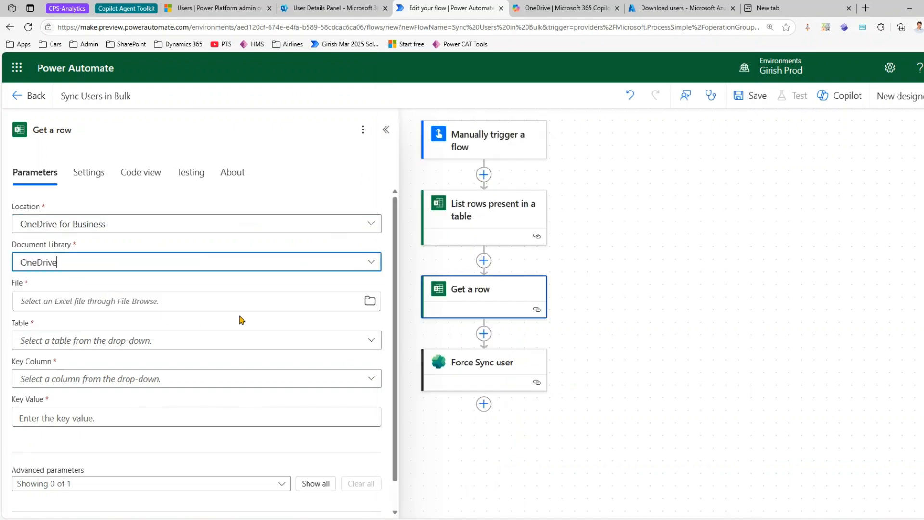
pyautogui.click(370, 301)
pyautogui.scroll(-1, 216, 407)
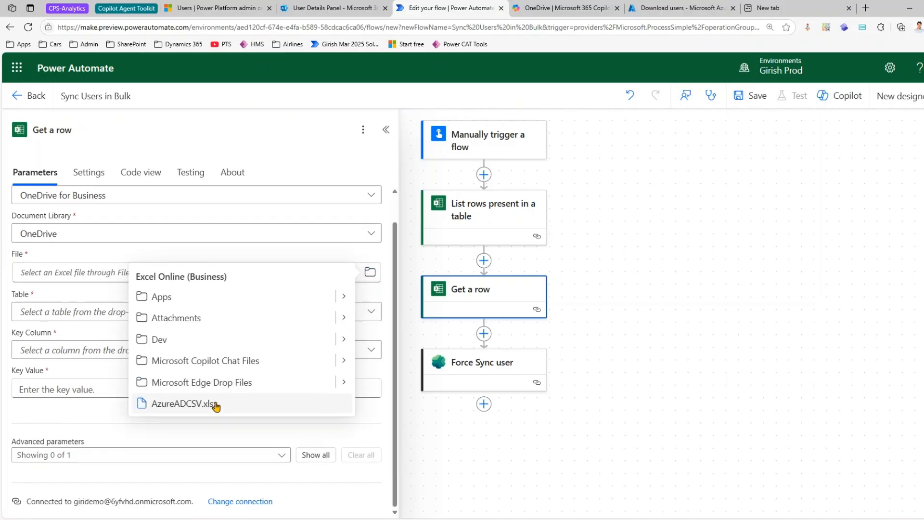
pyautogui.click(215, 407)
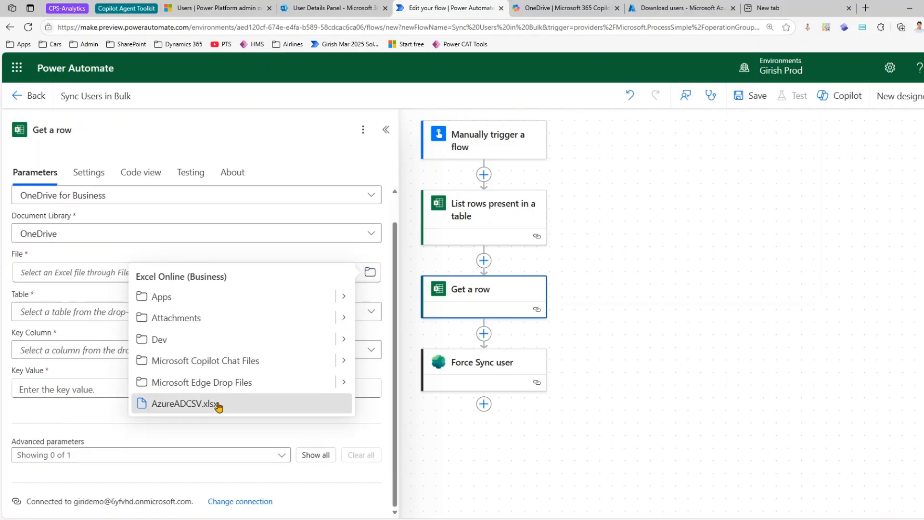
pyautogui.click(100, 316)
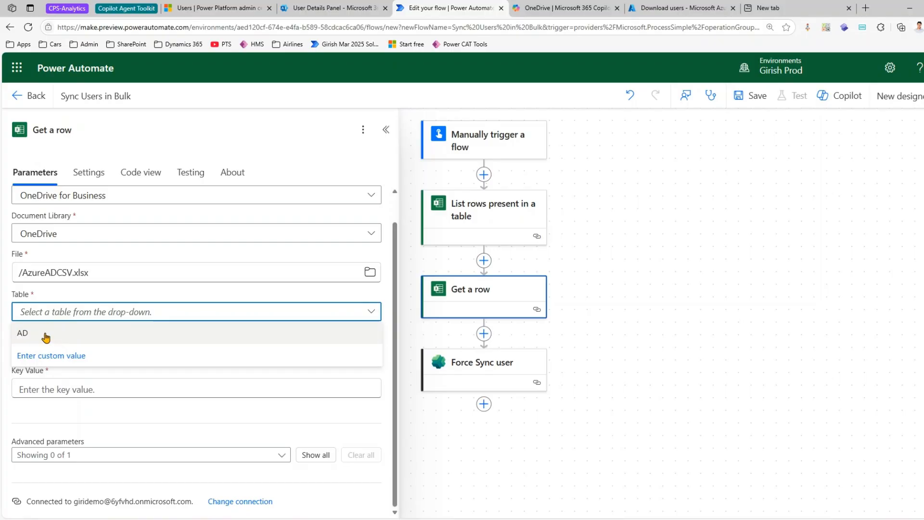
pyautogui.click(48, 333)
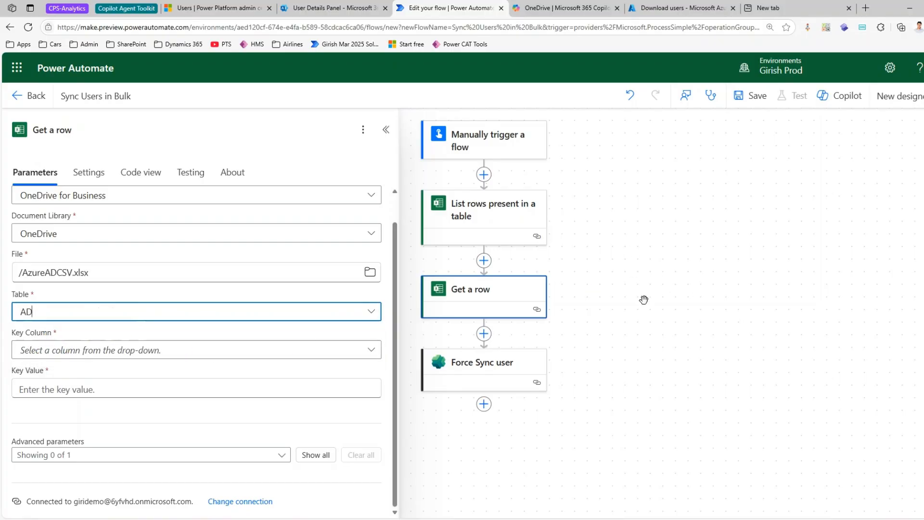
# Check the id column in the AzureADCSV workbook in Excel and set Get a row's Key Column to id
pyautogui.moveTo(589, 511)
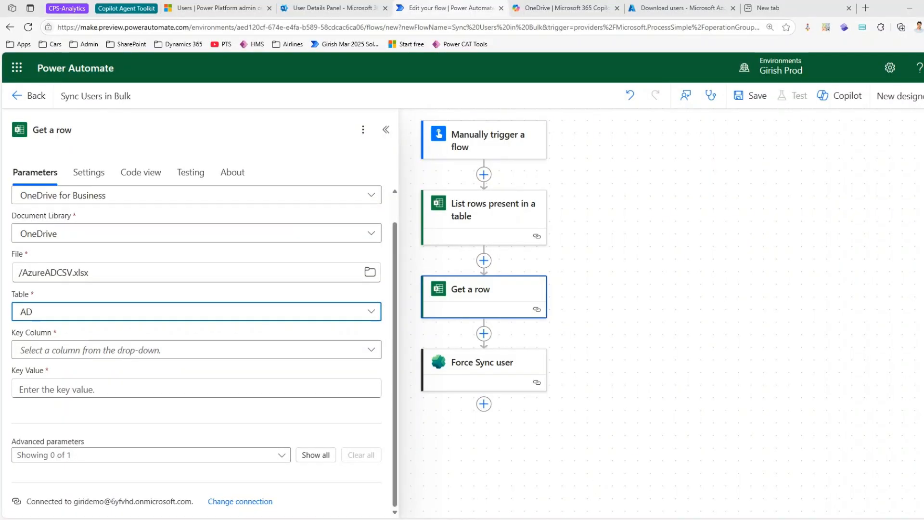
pyautogui.moveTo(922, 67); pyautogui.dragTo(351, 130)
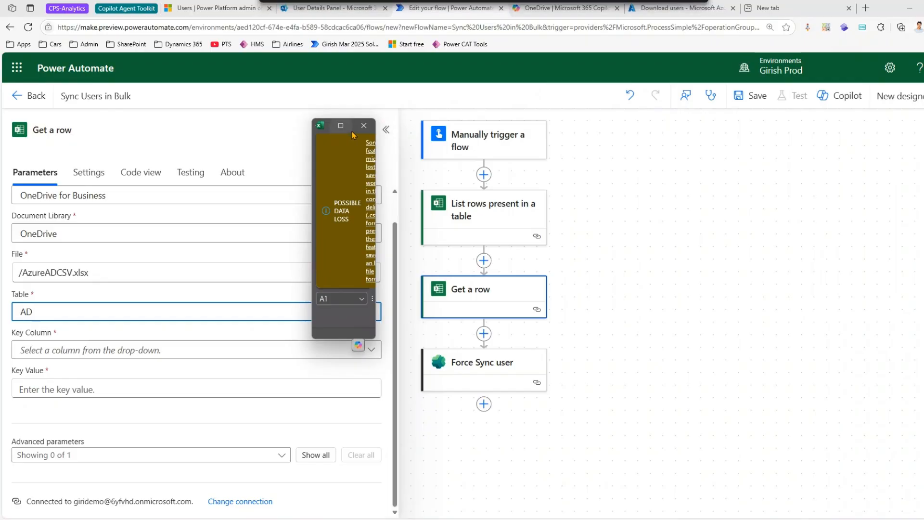
pyautogui.click(345, 127)
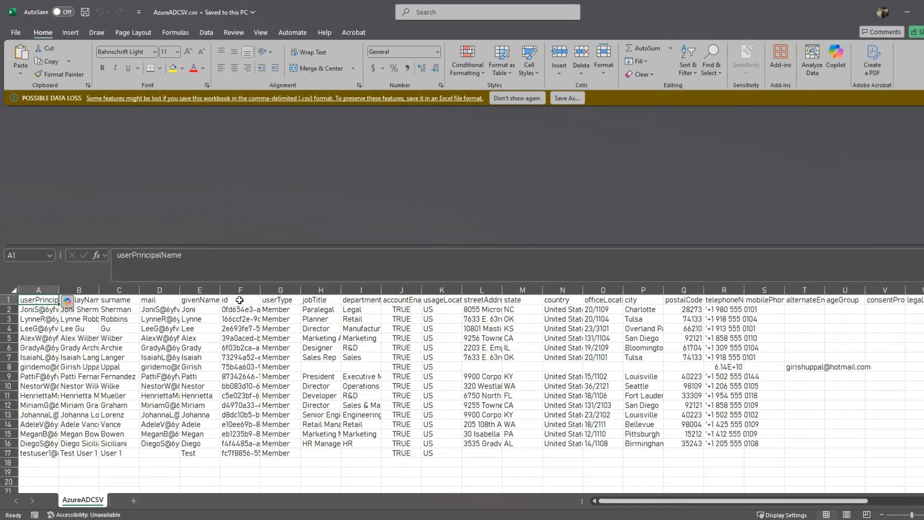
pyautogui.moveTo(239, 300); pyautogui.dragTo(248, 356)
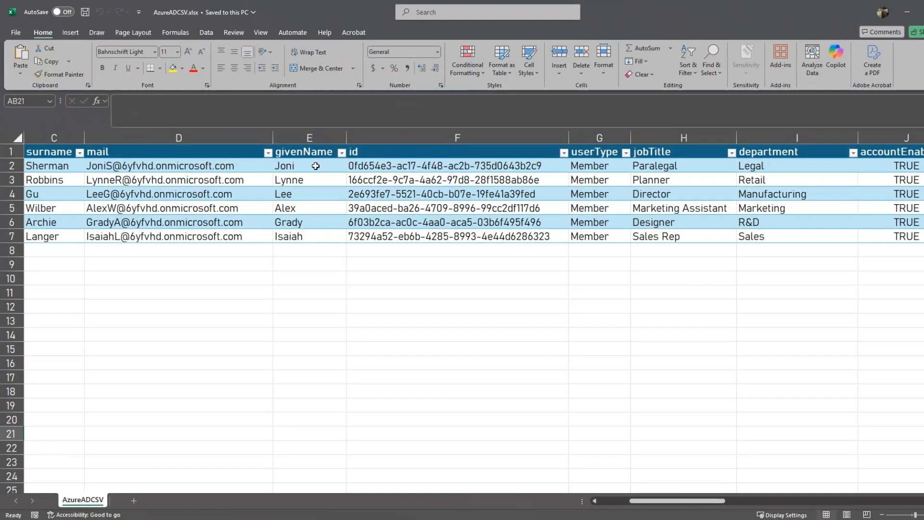
pyautogui.moveTo(400, 151); pyautogui.dragTo(413, 237)
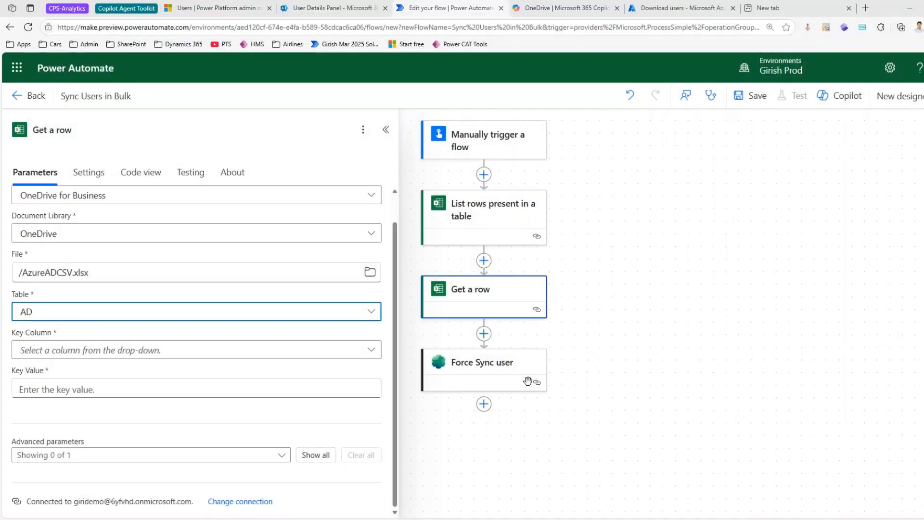
pyautogui.click(92, 351)
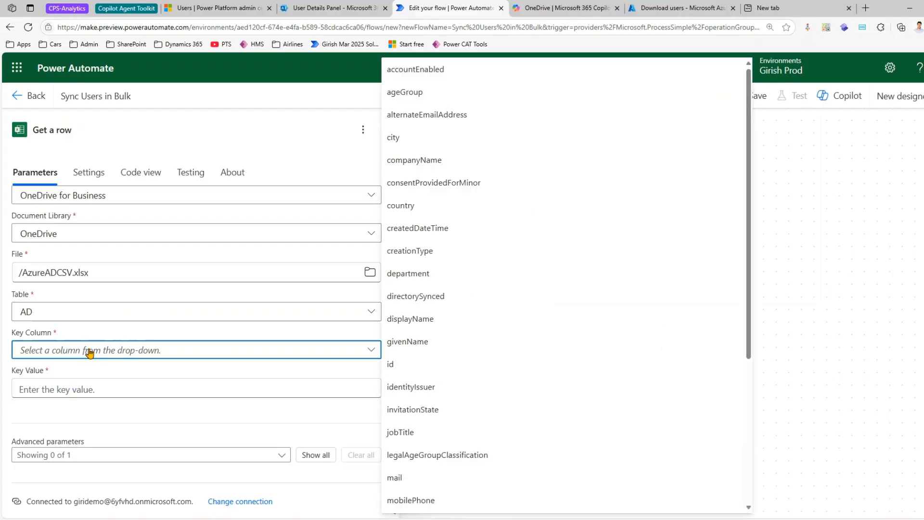
pyautogui.click(411, 364)
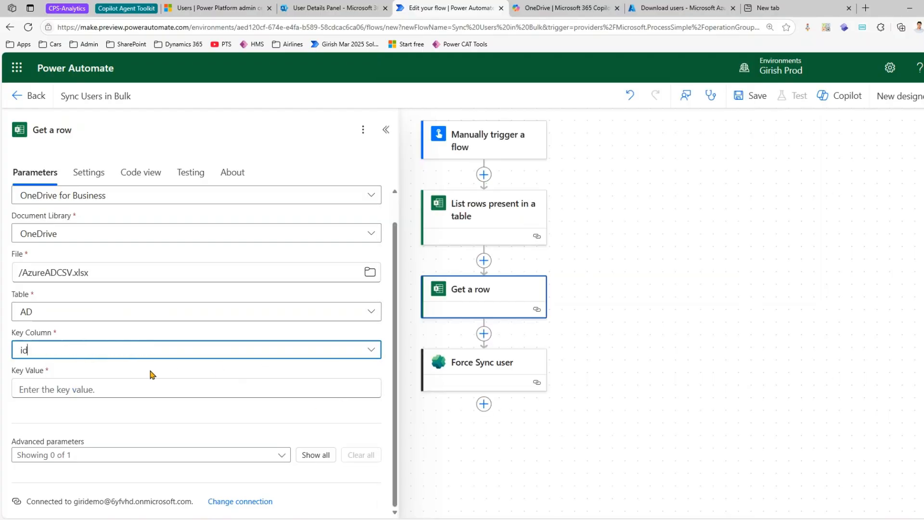
# Set Get a row's Key Value to the dynamic id value from List rows present in a table
pyautogui.click(90, 389)
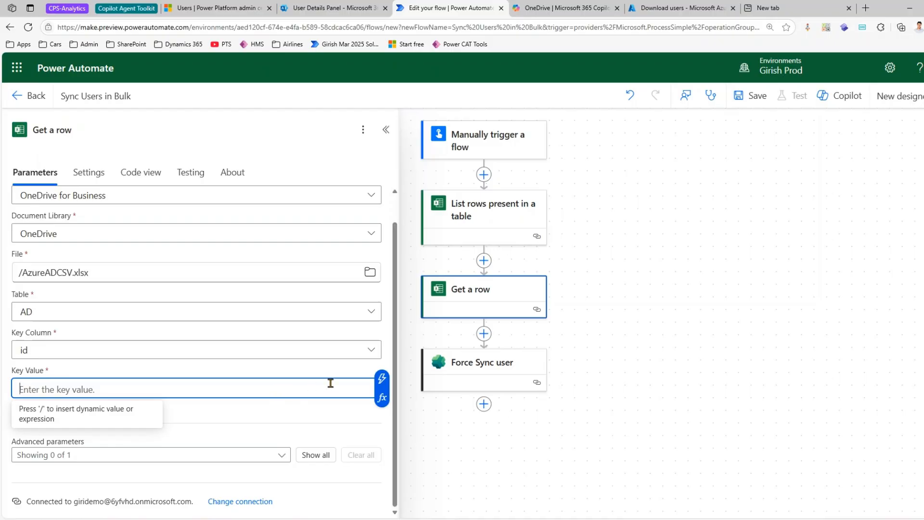
pyautogui.click(383, 380)
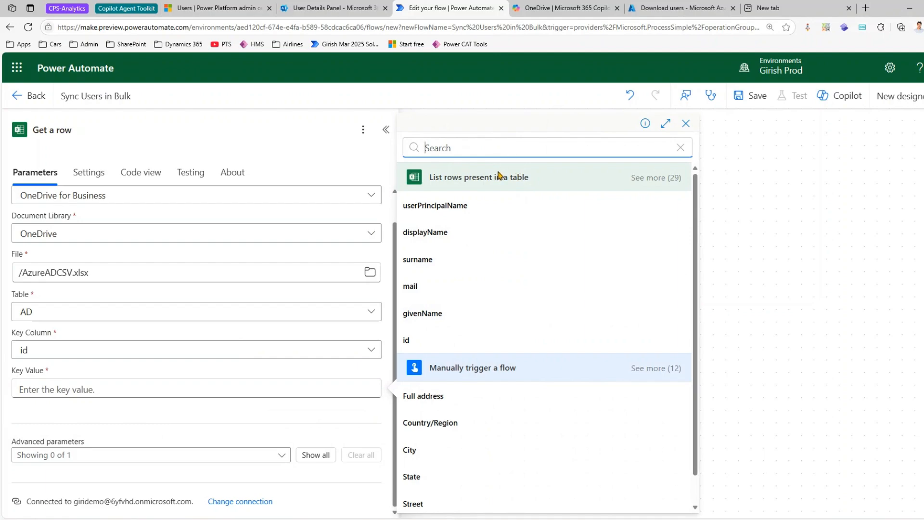
pyautogui.click(419, 342)
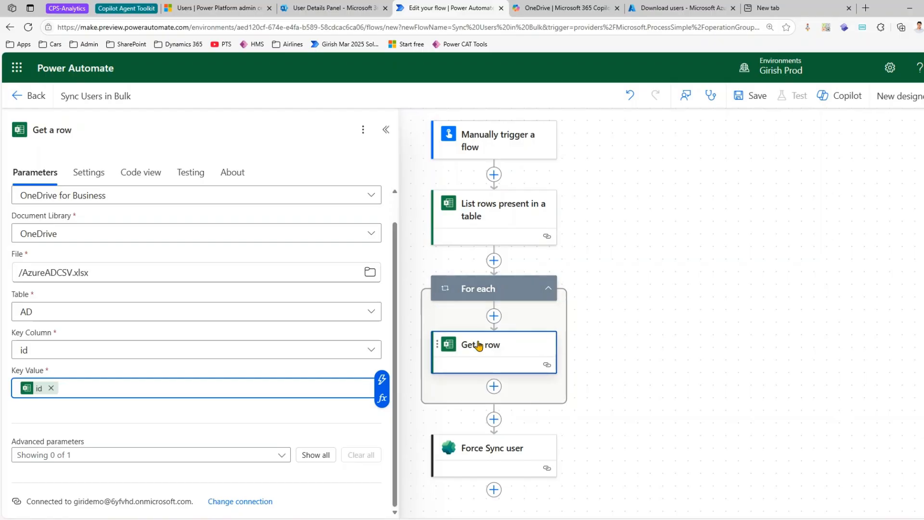
# Move the Force Sync user action inside the For each loop, directly after Get a row, and open its parameters
pyautogui.click(501, 464)
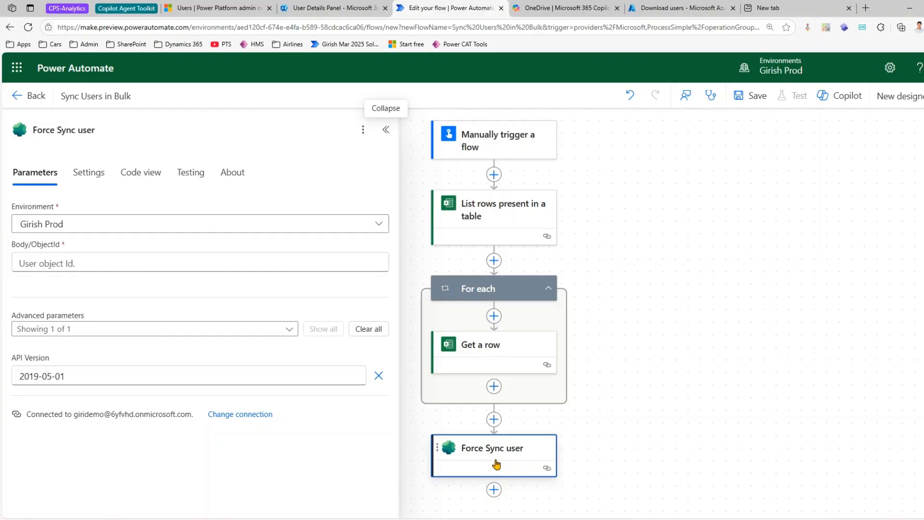
pyautogui.moveTo(493, 459); pyautogui.dragTo(501, 391)
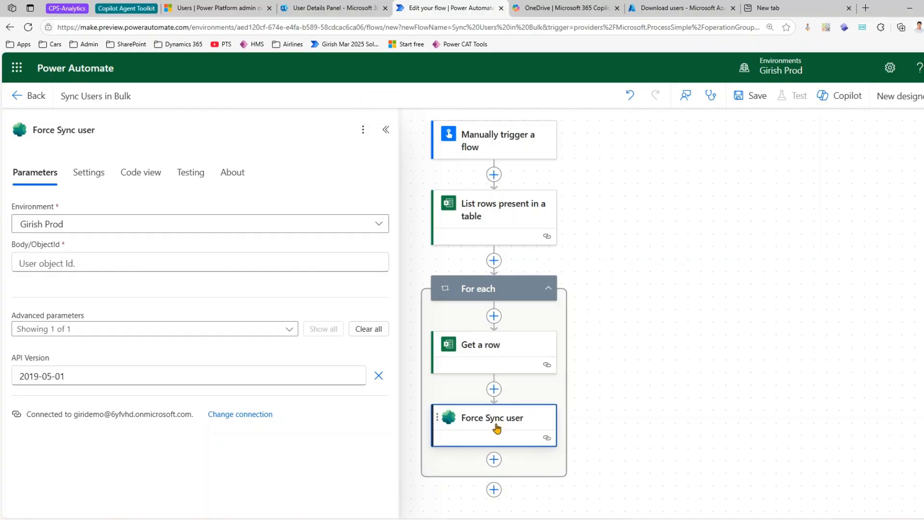
pyautogui.click(506, 356)
pyautogui.click(505, 417)
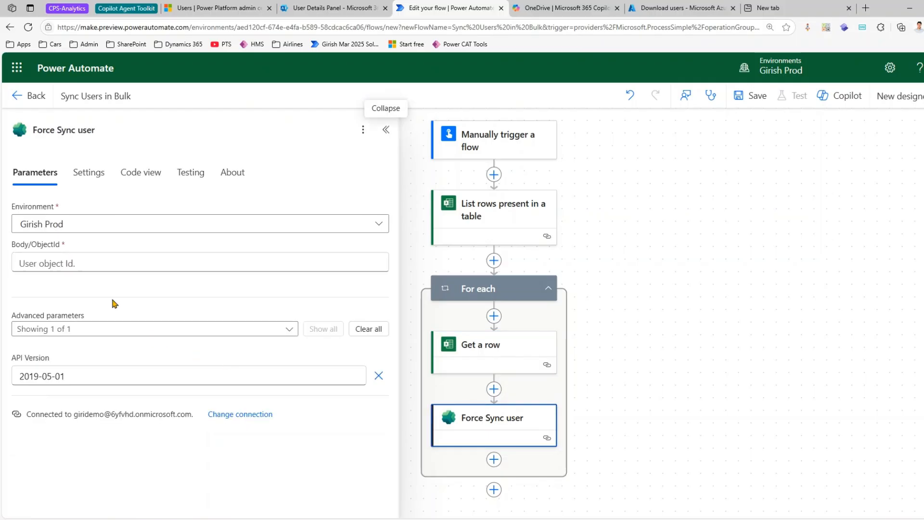
# Set Force Sync user's Body/ObjectId to the dynamic id value from Get a row and save the flow
pyautogui.click(85, 262)
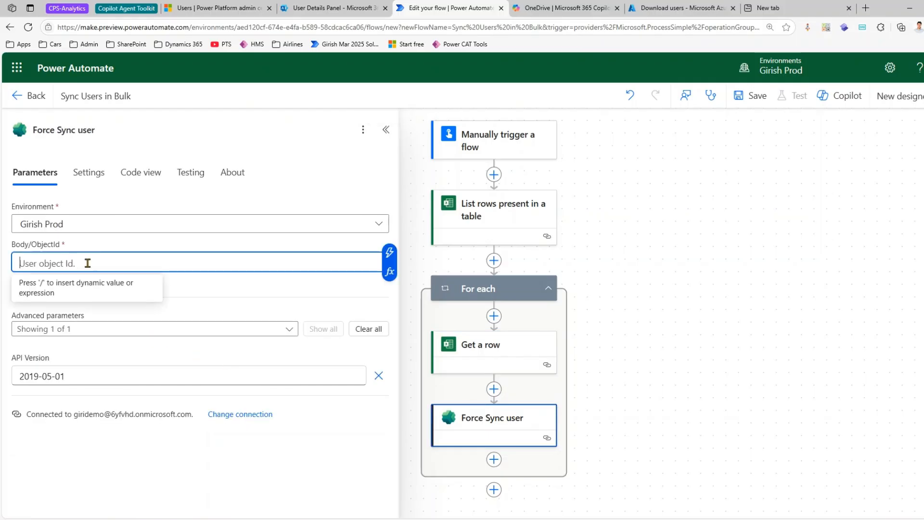
pyautogui.click(390, 253)
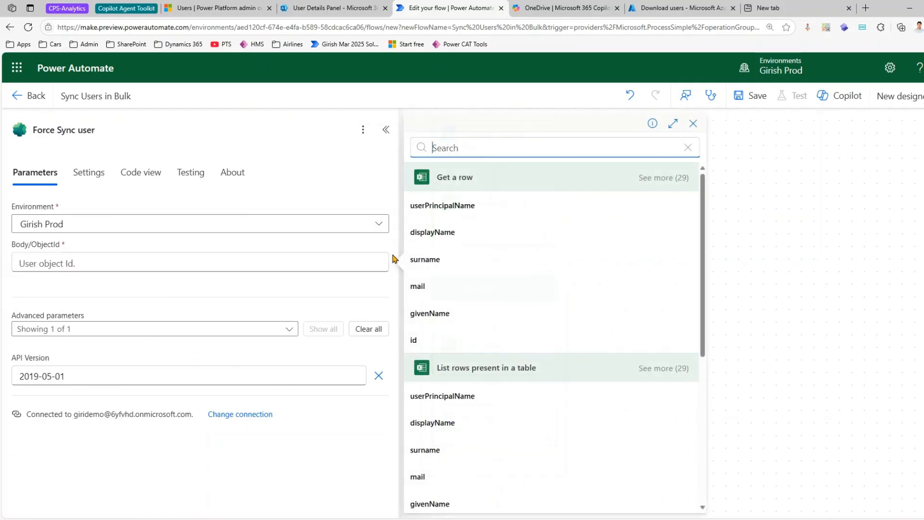
pyautogui.click(414, 340)
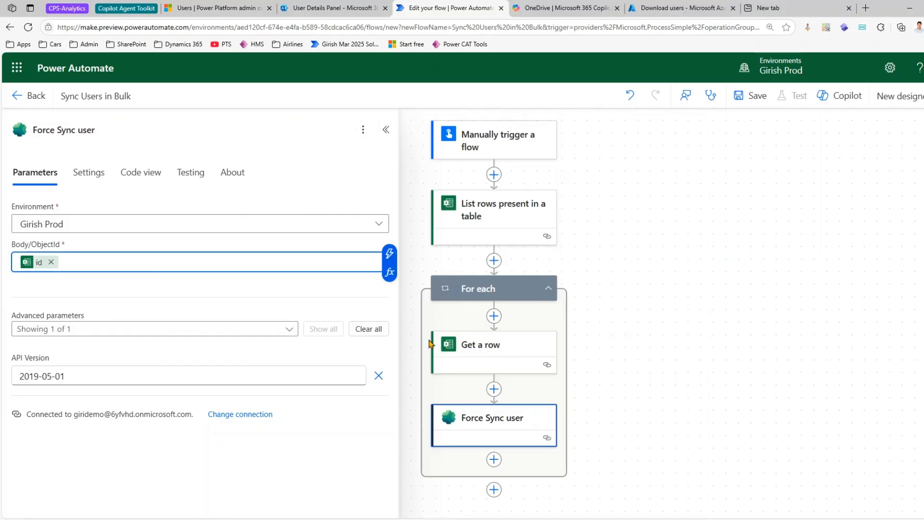
pyautogui.click(743, 99)
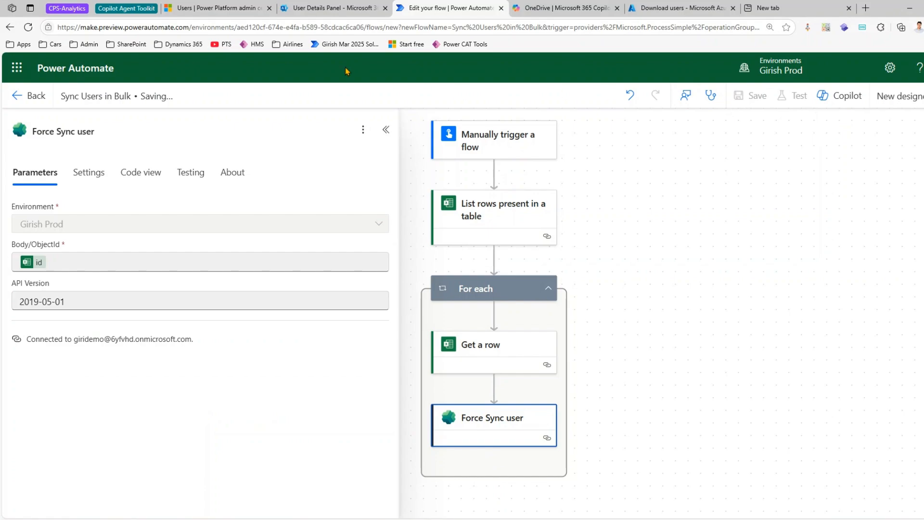
# Refresh the Prod environment's user list in Power Platform admin center and compare it with the surnames in the AzureADCSV workbook in Excel
pyautogui.click(224, 9)
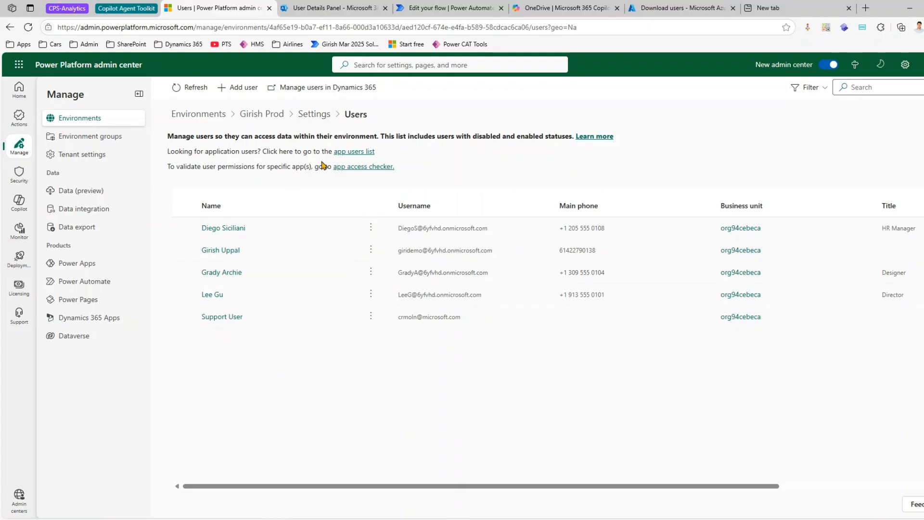
pyautogui.click(188, 87)
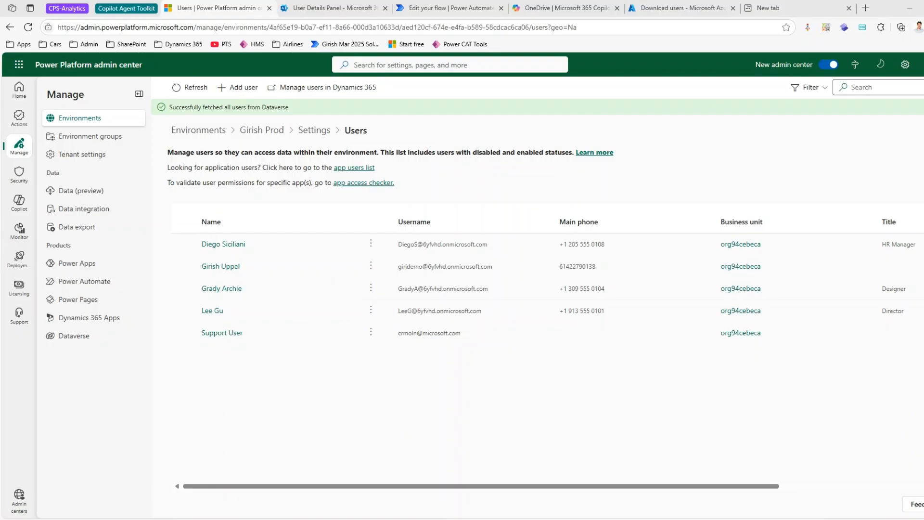
pyautogui.moveTo(923, 188); pyautogui.dragTo(467, 188)
pyautogui.click(455, 182)
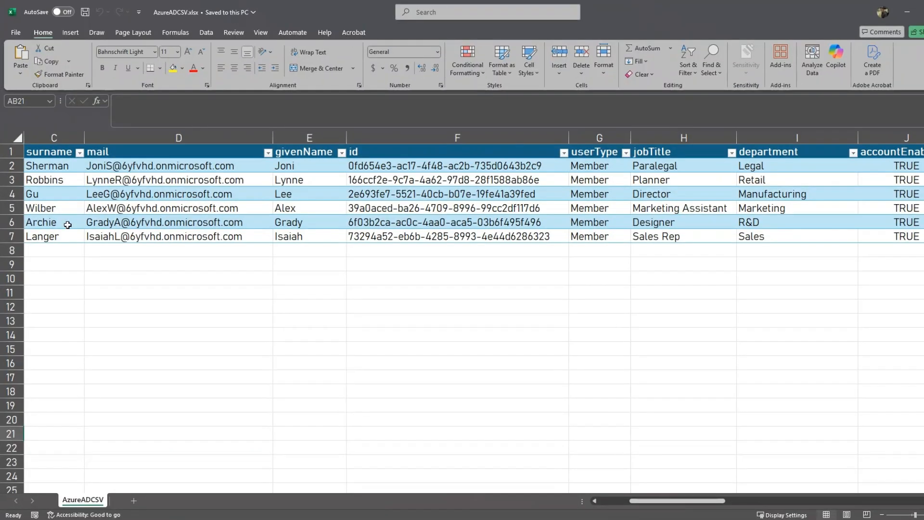
pyautogui.click(45, 170)
pyautogui.click(46, 181)
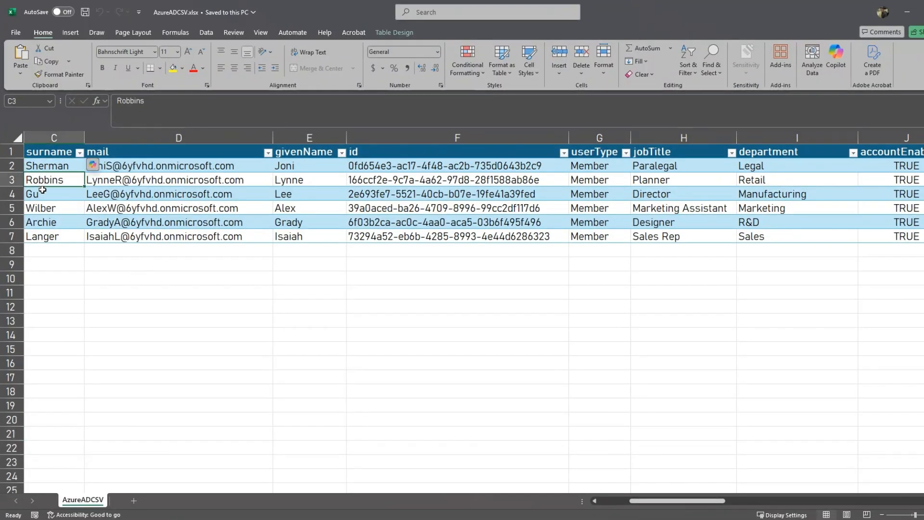
pyautogui.click(43, 191)
pyautogui.click(43, 208)
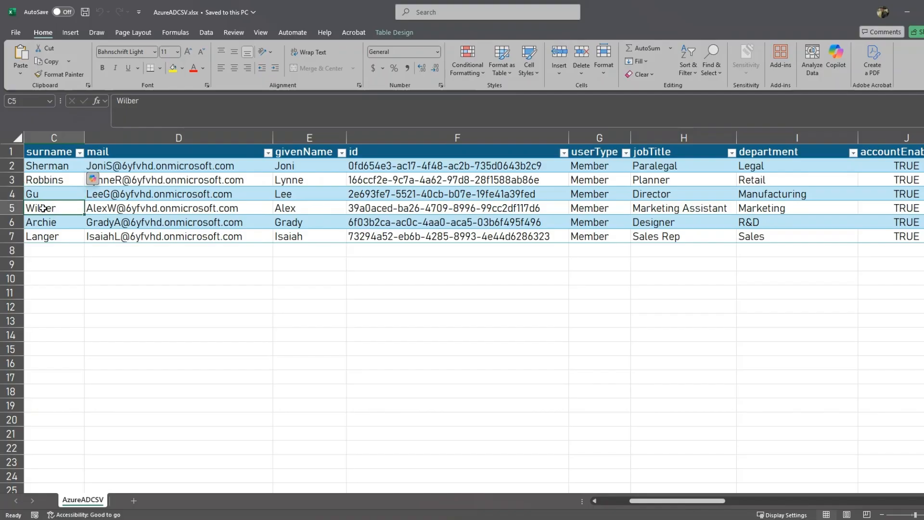
pyautogui.click(48, 222)
pyautogui.click(48, 236)
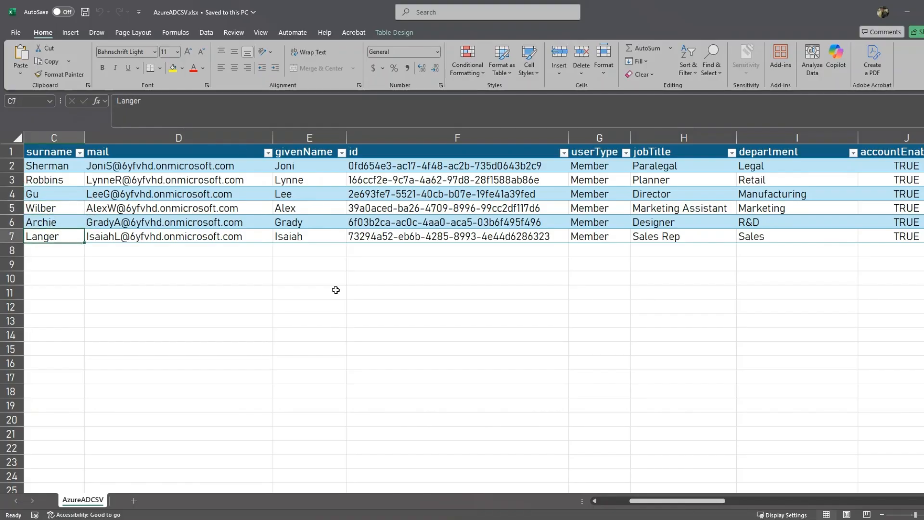
pyautogui.click(907, 12)
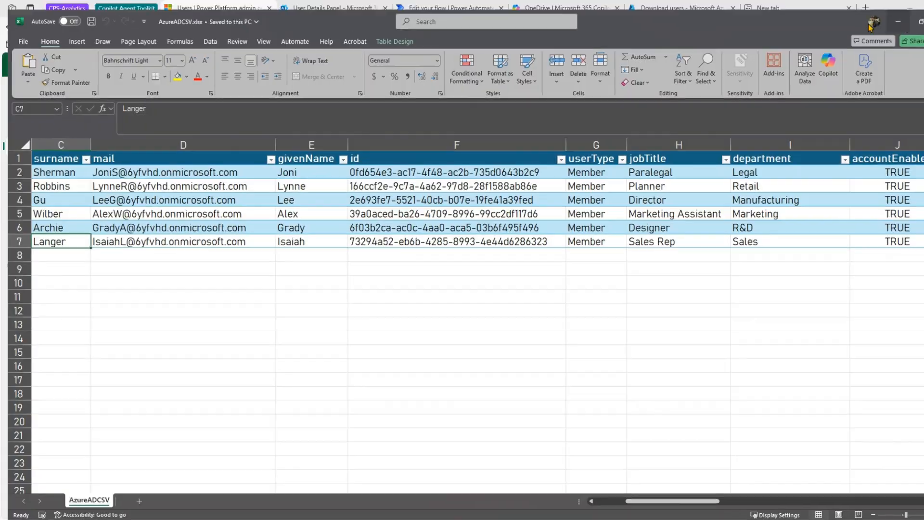
# Switch to Power Automate and run the Sync Users in Bulk flow as a manual test
pyautogui.click(468, 8)
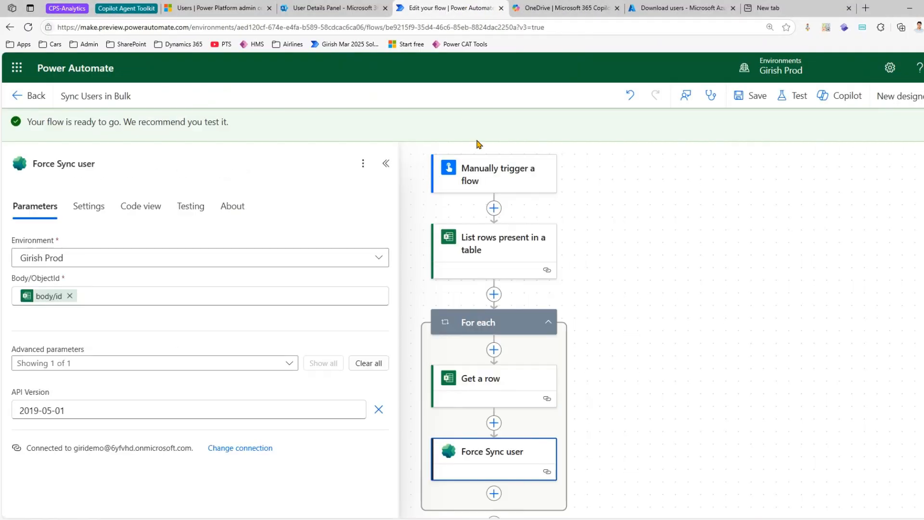
pyautogui.click(794, 99)
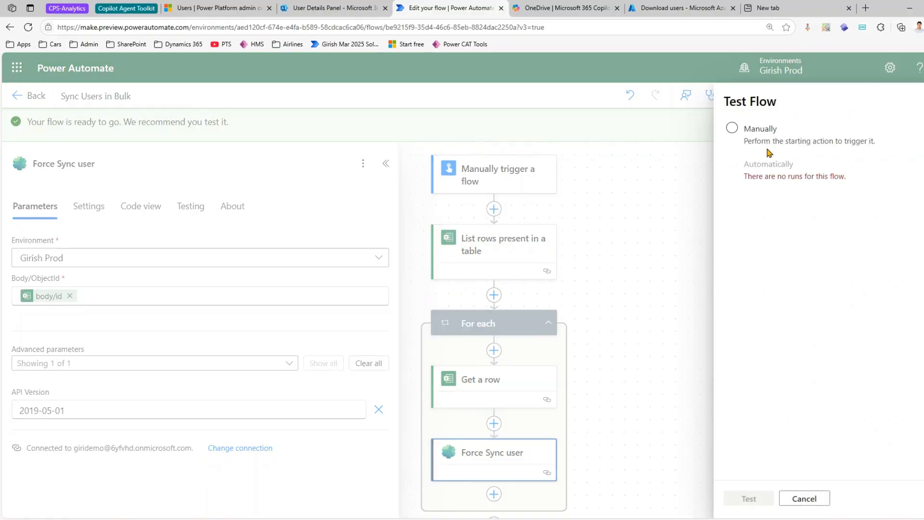
pyautogui.click(749, 498)
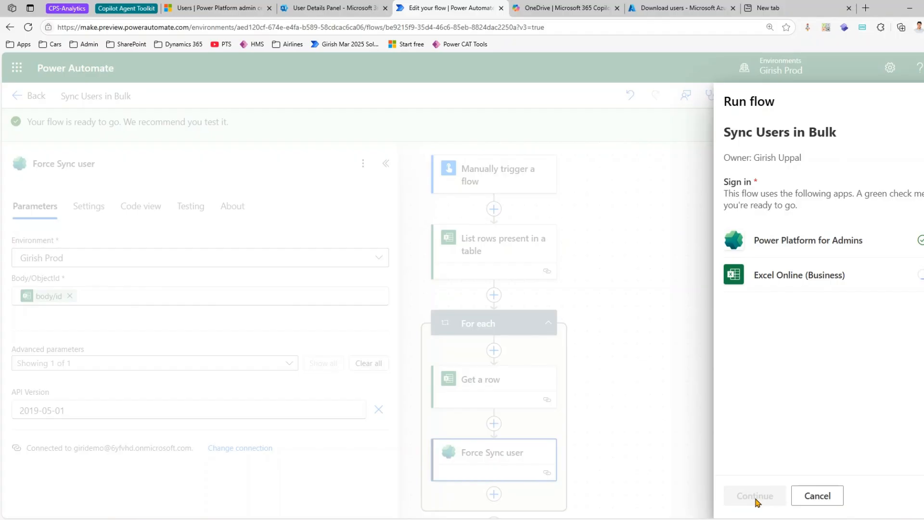
pyautogui.click(756, 497)
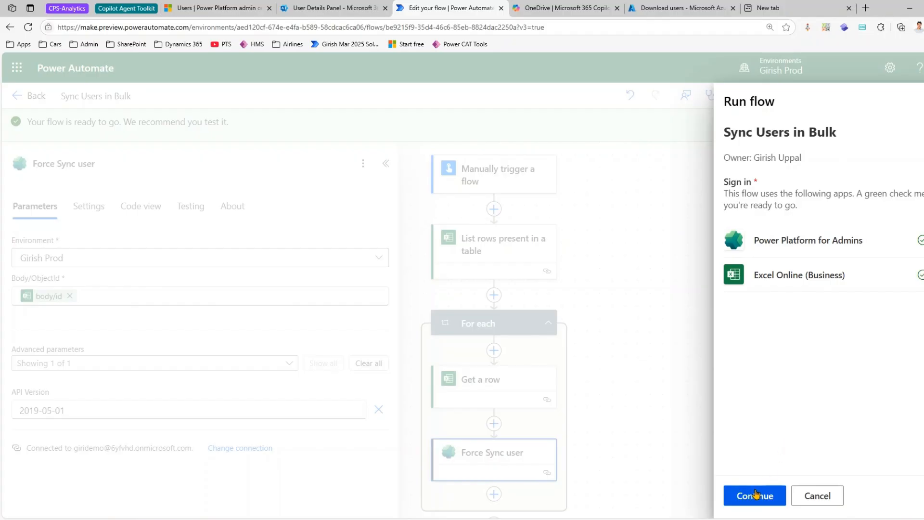
pyautogui.click(756, 494)
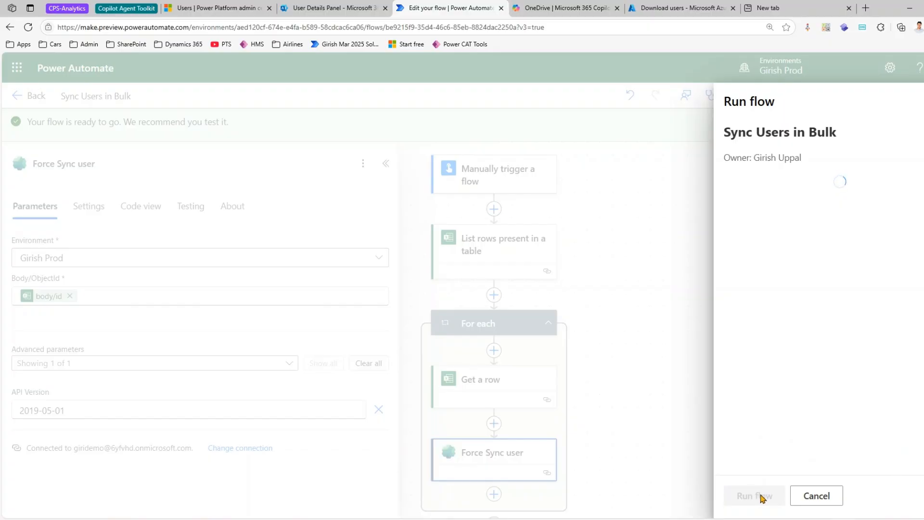
pyautogui.click(749, 496)
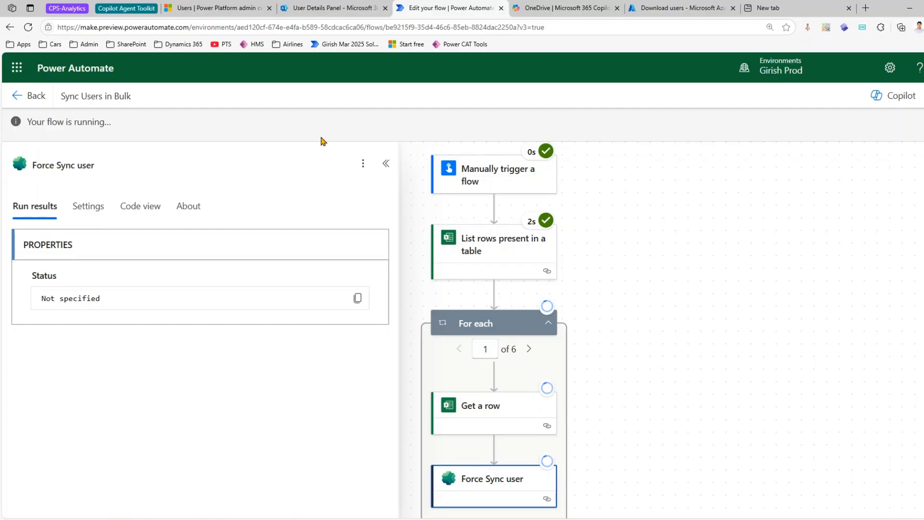
# Switch to Power Platform admin center and refresh the Prod environment's user list to check for newly synced users
pyautogui.click(226, 7)
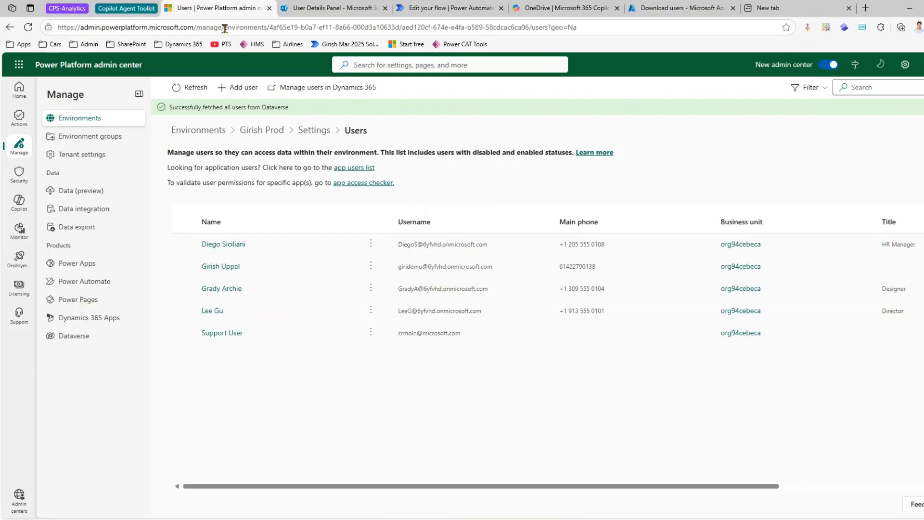
pyautogui.click(194, 90)
pyautogui.click(193, 91)
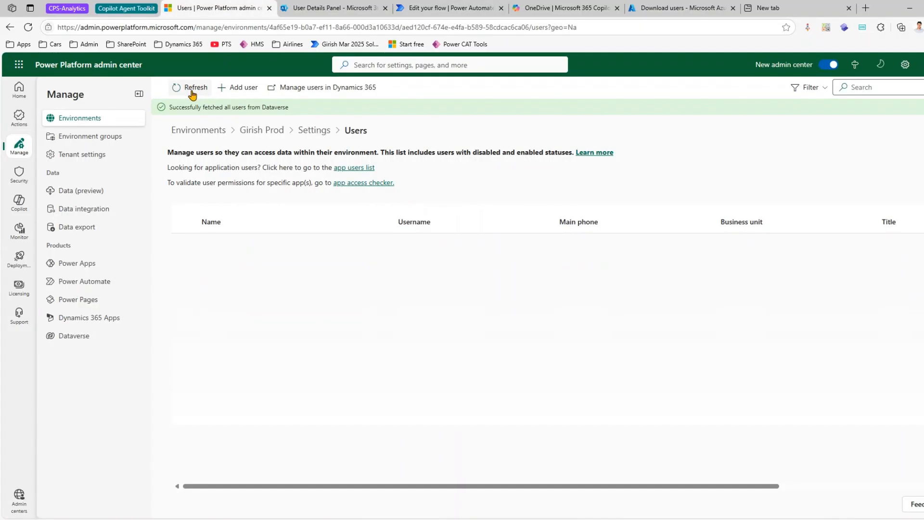
pyautogui.click(194, 91)
pyautogui.click(195, 93)
pyautogui.click(195, 95)
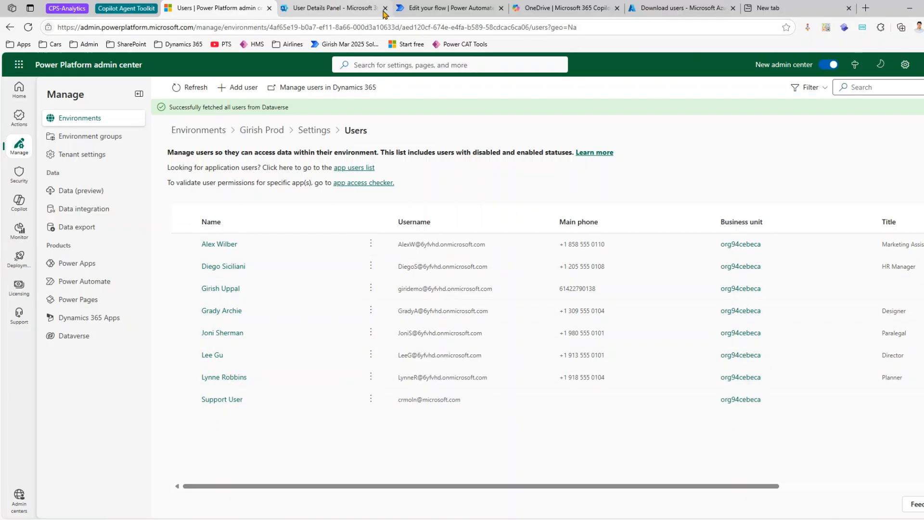
# Review the flow's run results in Power Automate, inspecting Get a row and advancing to the third For each iteration
pyautogui.click(466, 8)
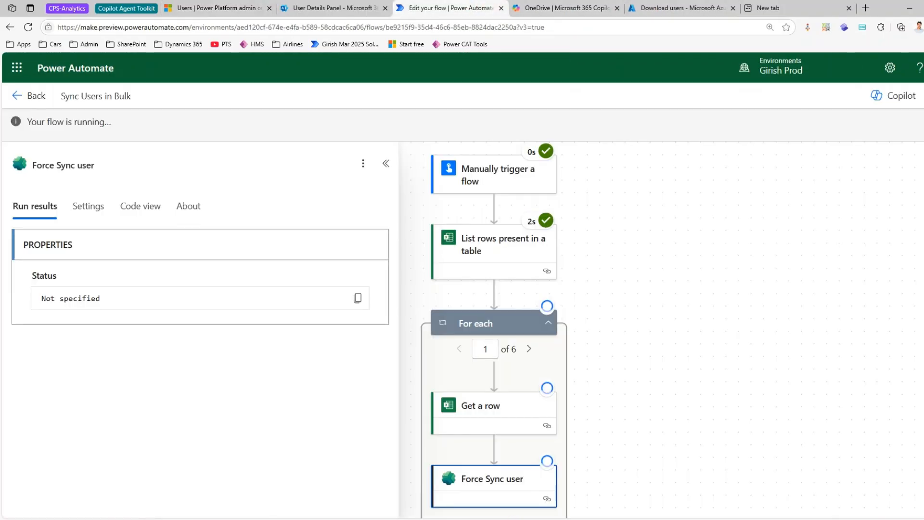
pyautogui.scroll(-2, 546, 438)
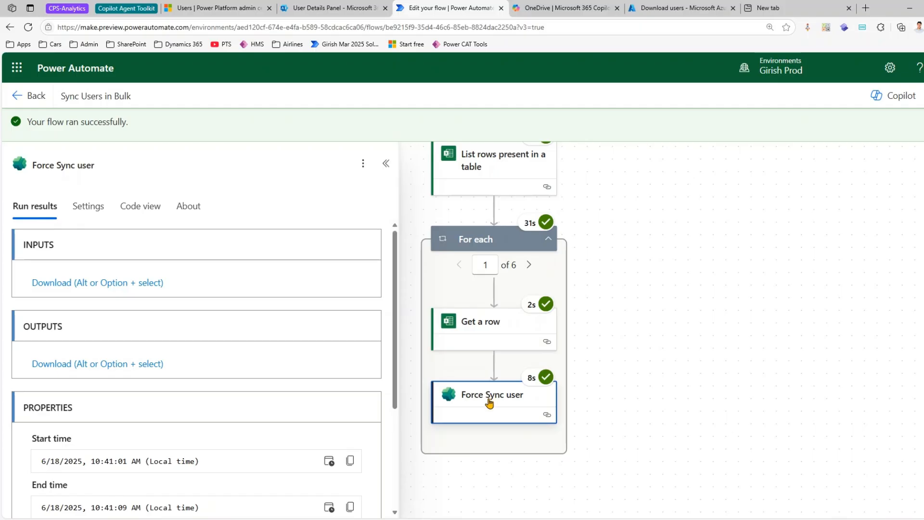
pyautogui.click(497, 317)
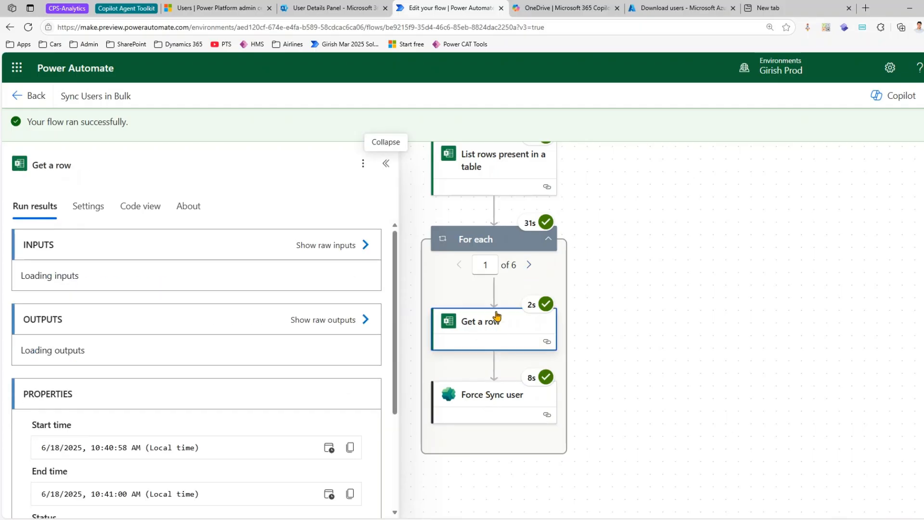
pyautogui.scroll(-3, 244, 382)
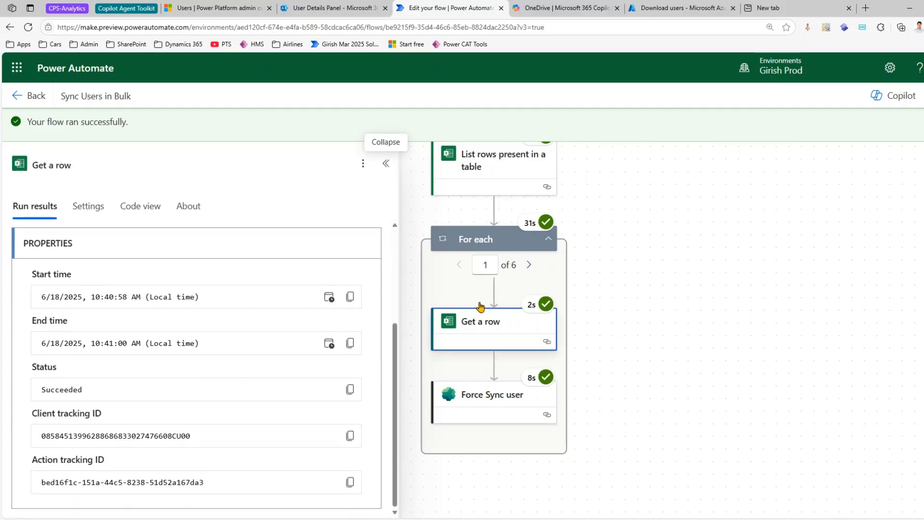
pyautogui.click(528, 264)
pyautogui.click(529, 265)
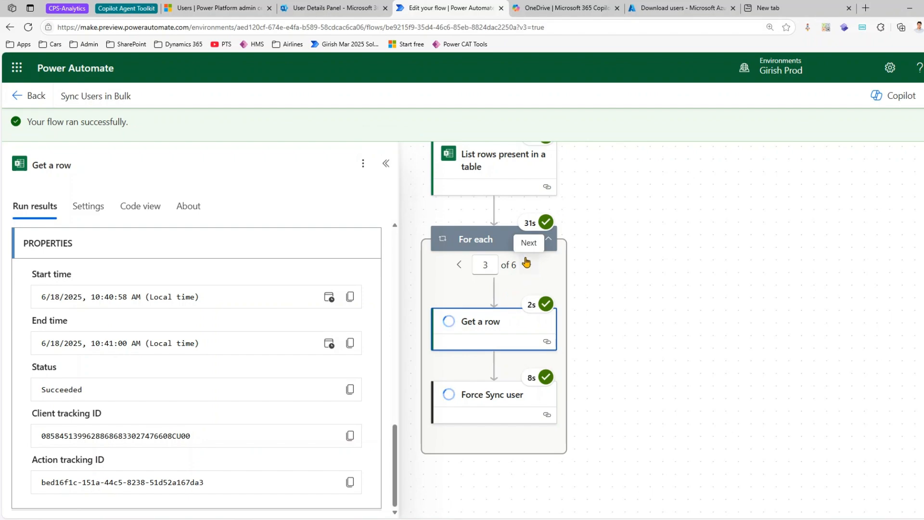
# Refresh the Users page in Power Platform admin center again and review the names and usernames of the listed users
pyautogui.click(217, 8)
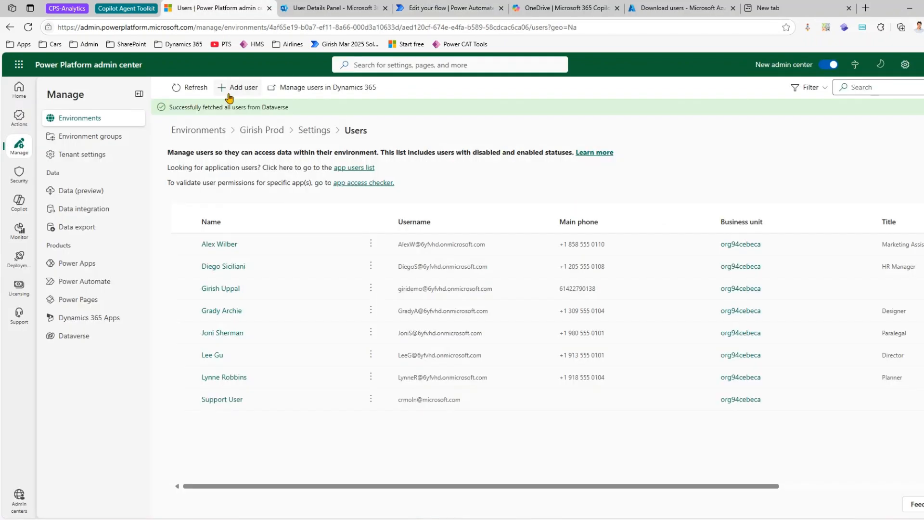
pyautogui.click(195, 88)
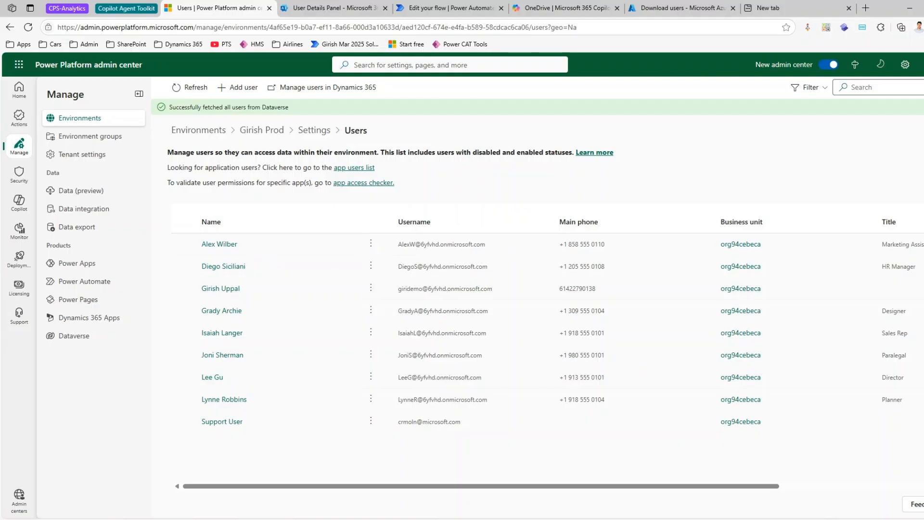
pyautogui.hotkey('ctrl', '2')
pyautogui.moveTo(172, 226)
pyautogui.mouseDown()
pyautogui.moveTo(205, 268)
pyautogui.moveTo(477, 444)
pyautogui.mouseUp()
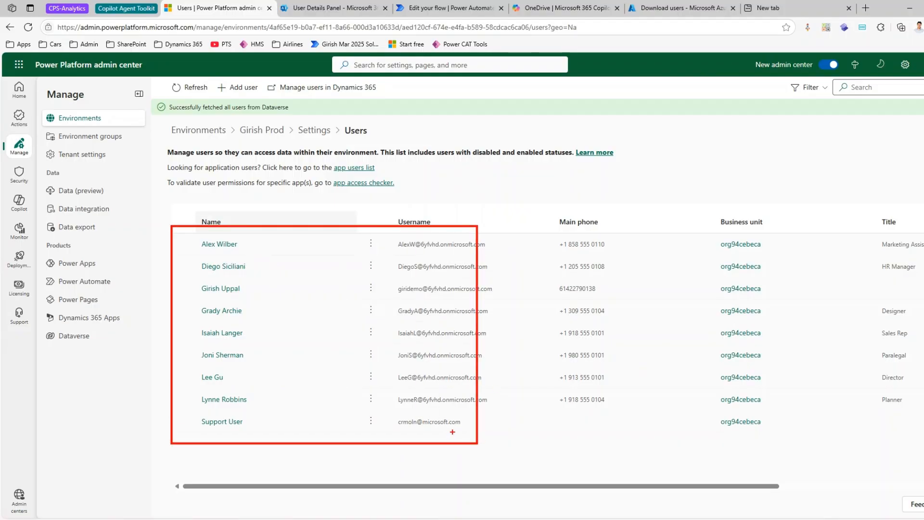
pyautogui.press('Escape')
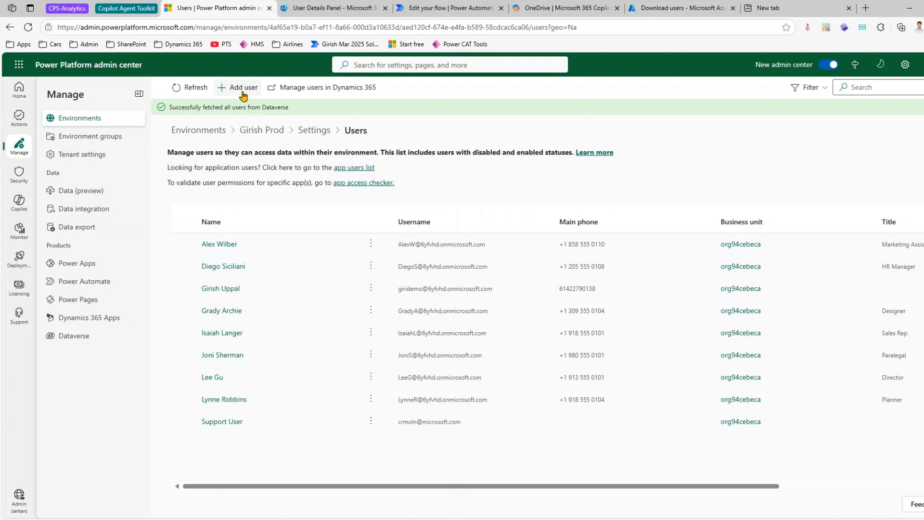
# Open the Teams page from Users + permissions in the Prod environment's settings
pyautogui.click(306, 132)
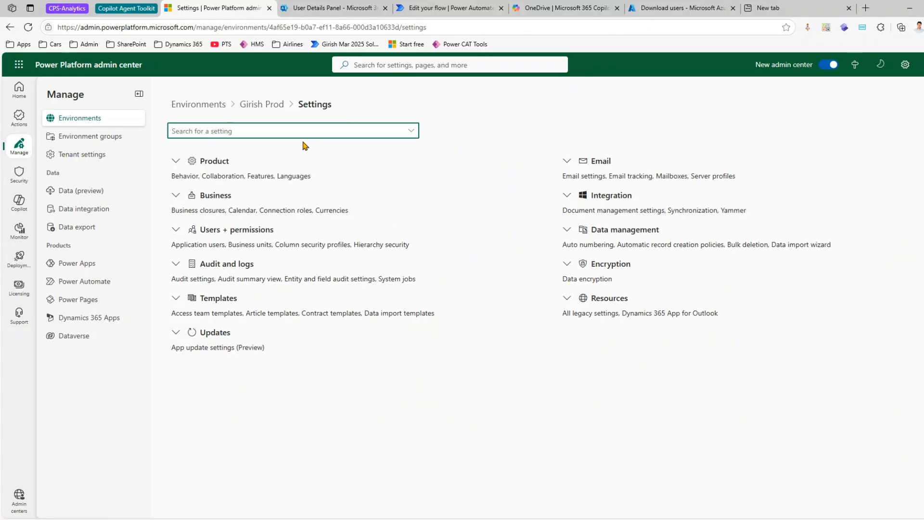
pyautogui.click(176, 230)
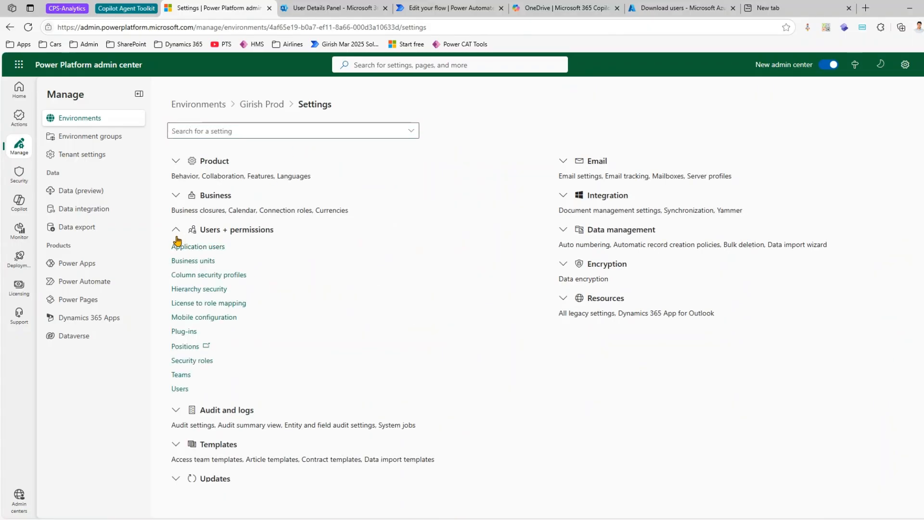
pyautogui.click(186, 375)
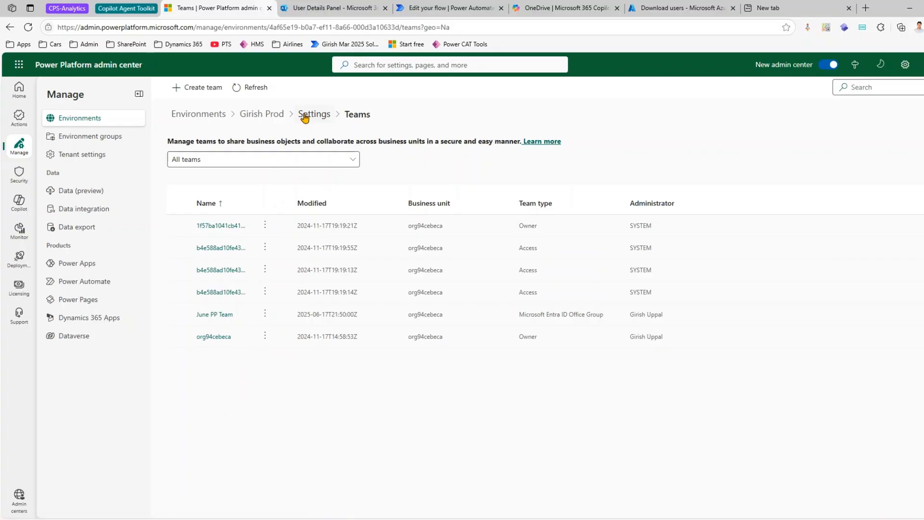
# Switch to Power Automate and review the Sync Users in Bulk run from the manual trigger to Force Sync user
pyautogui.click(422, 11)
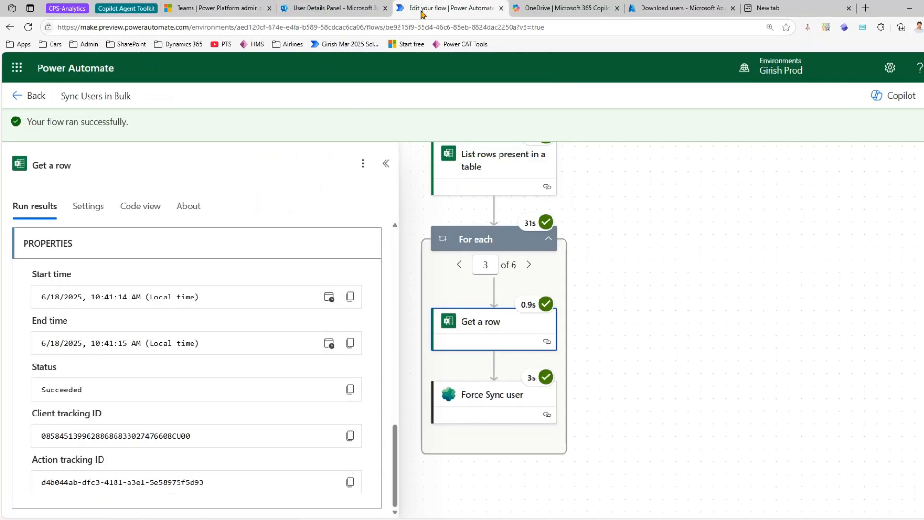
pyautogui.scroll(3, 534, 293)
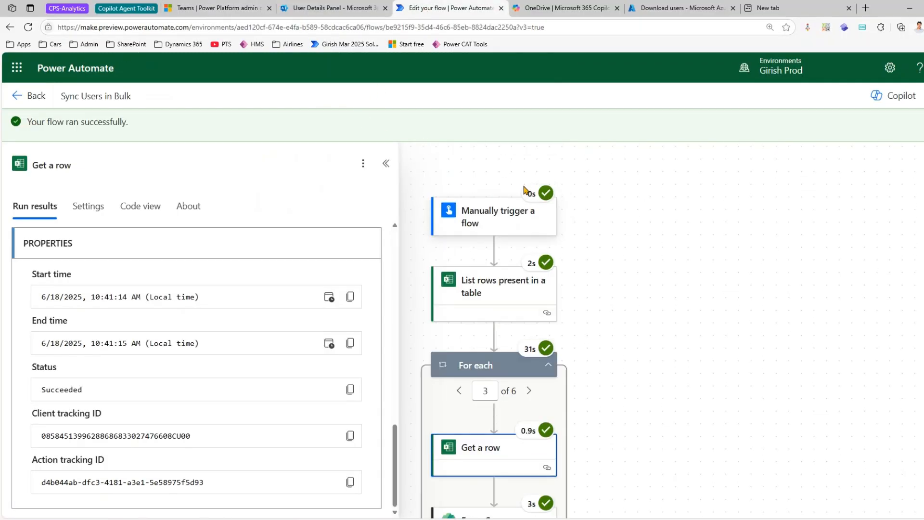
pyautogui.scroll(-2, 525, 289)
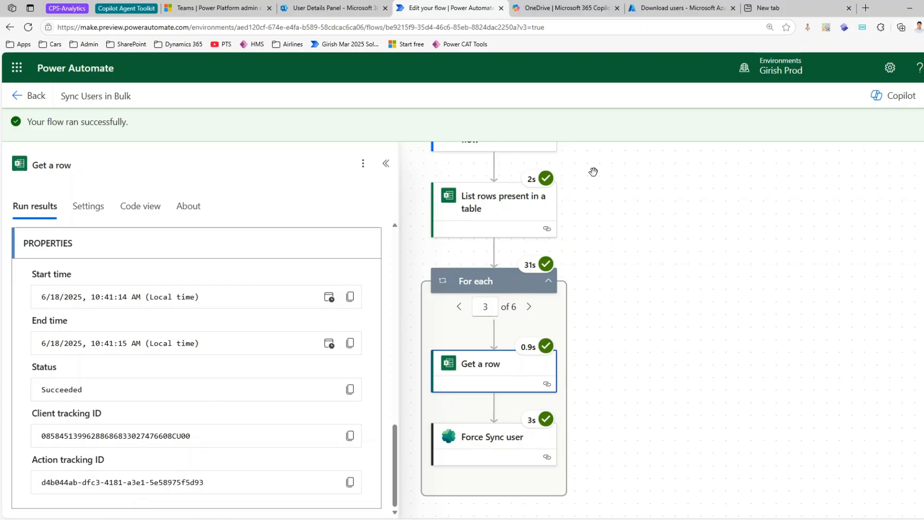
# Switch to Microsoft 365 admin center and highlight the selected user's object ID in the user details page address
pyautogui.click(315, 6)
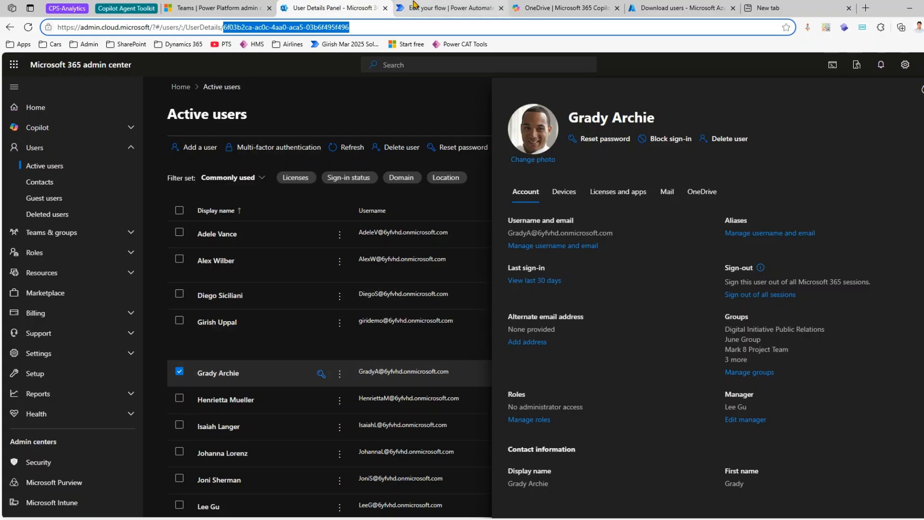
pyautogui.click(378, 28)
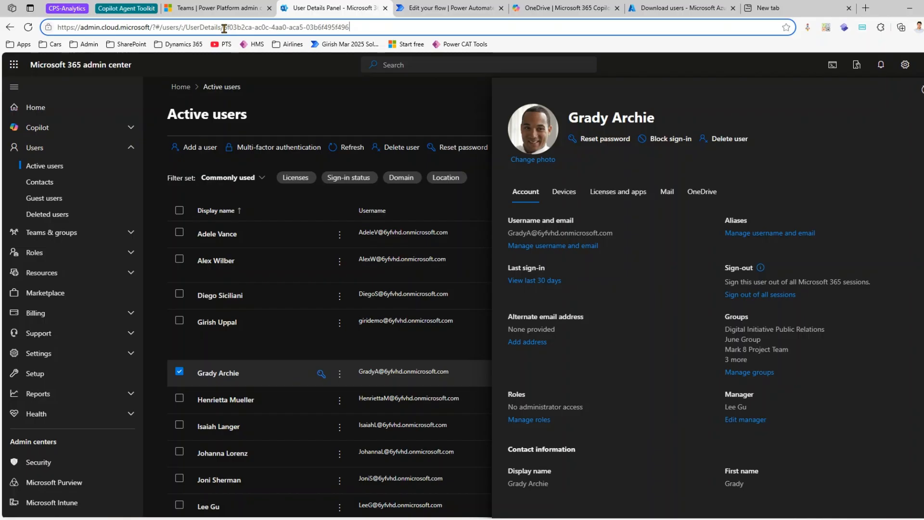
pyautogui.moveTo(224, 28); pyautogui.dragTo(361, 27)
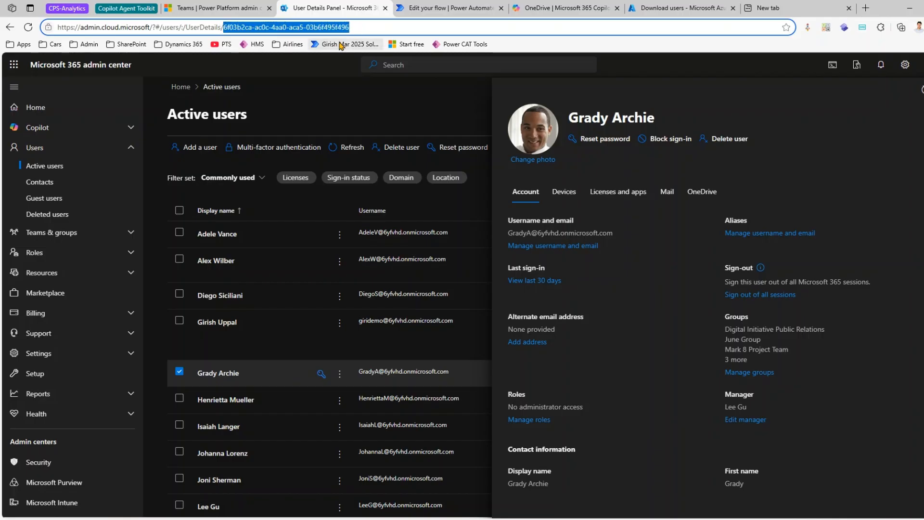
# Revisit the Download users page in Microsoft Azure and the AzureADCSV.xlsx file in OneDrive's My files
pyautogui.click(695, 8)
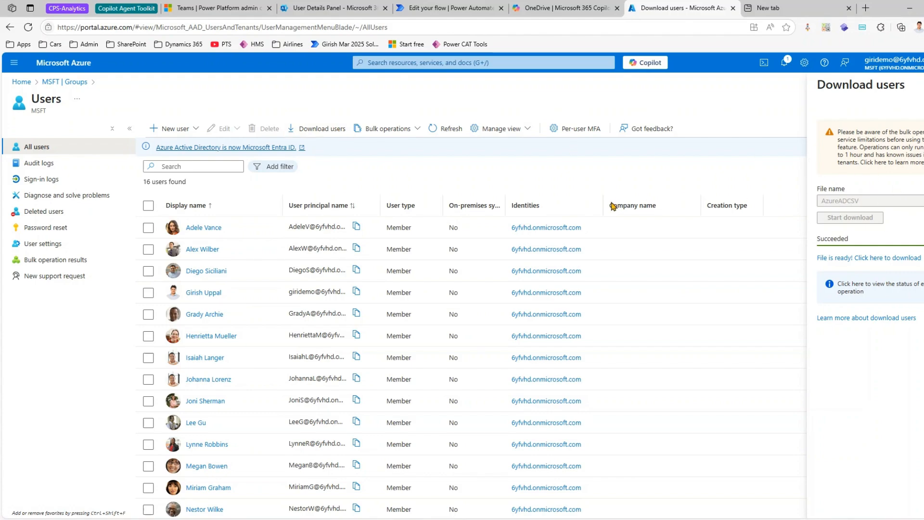
pyautogui.click(562, 8)
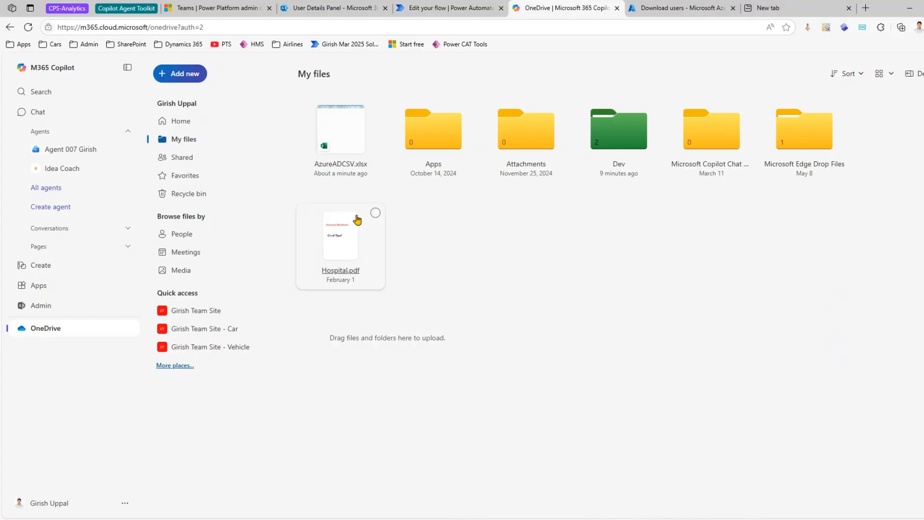
# Return to the flow in Power Automate and inspect the run results of List rows present in a table and Get a row
pyautogui.click(449, 8)
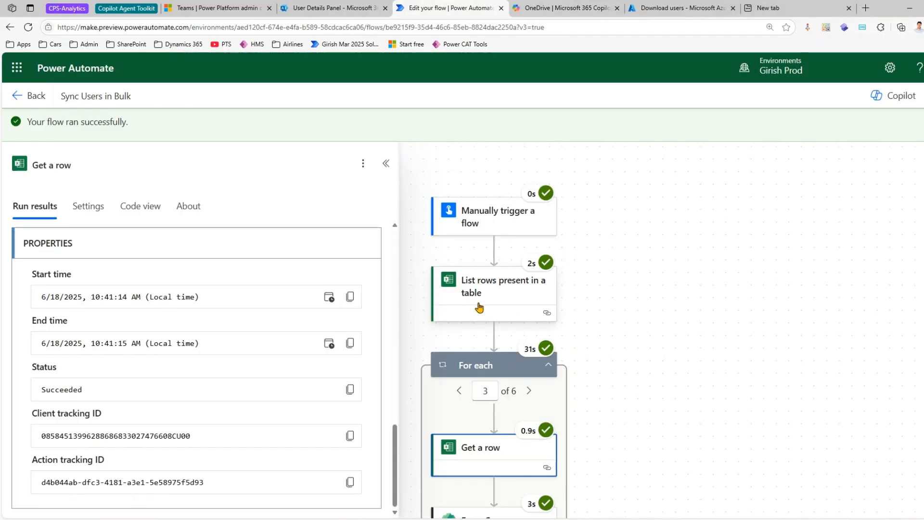
pyautogui.click(479, 307)
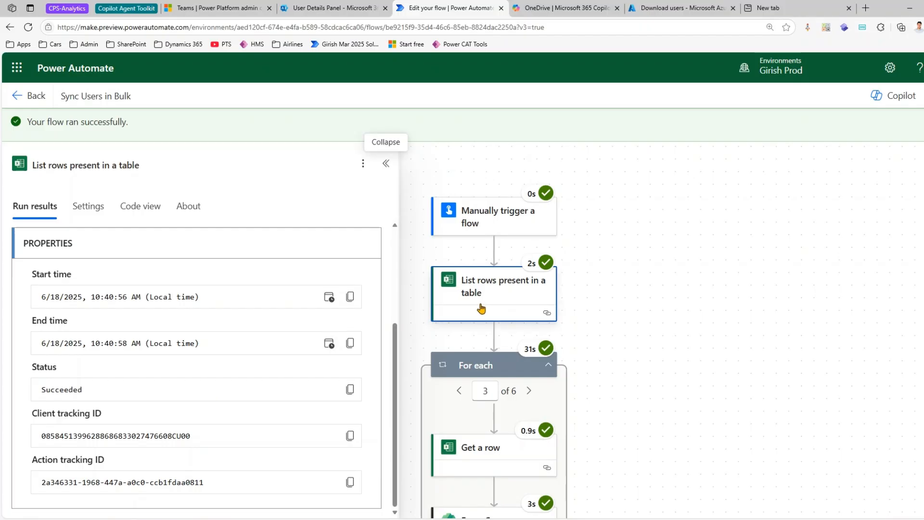
pyautogui.scroll(-2, 481, 309)
pyautogui.click(482, 366)
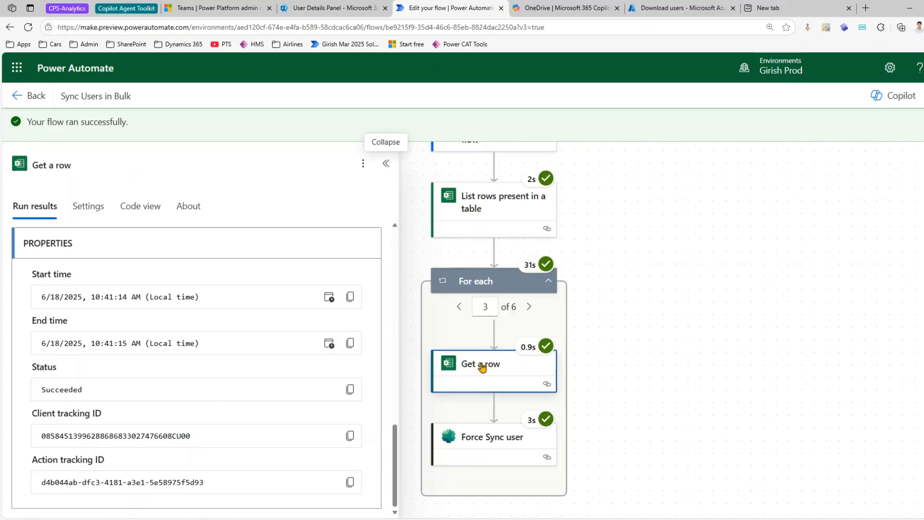